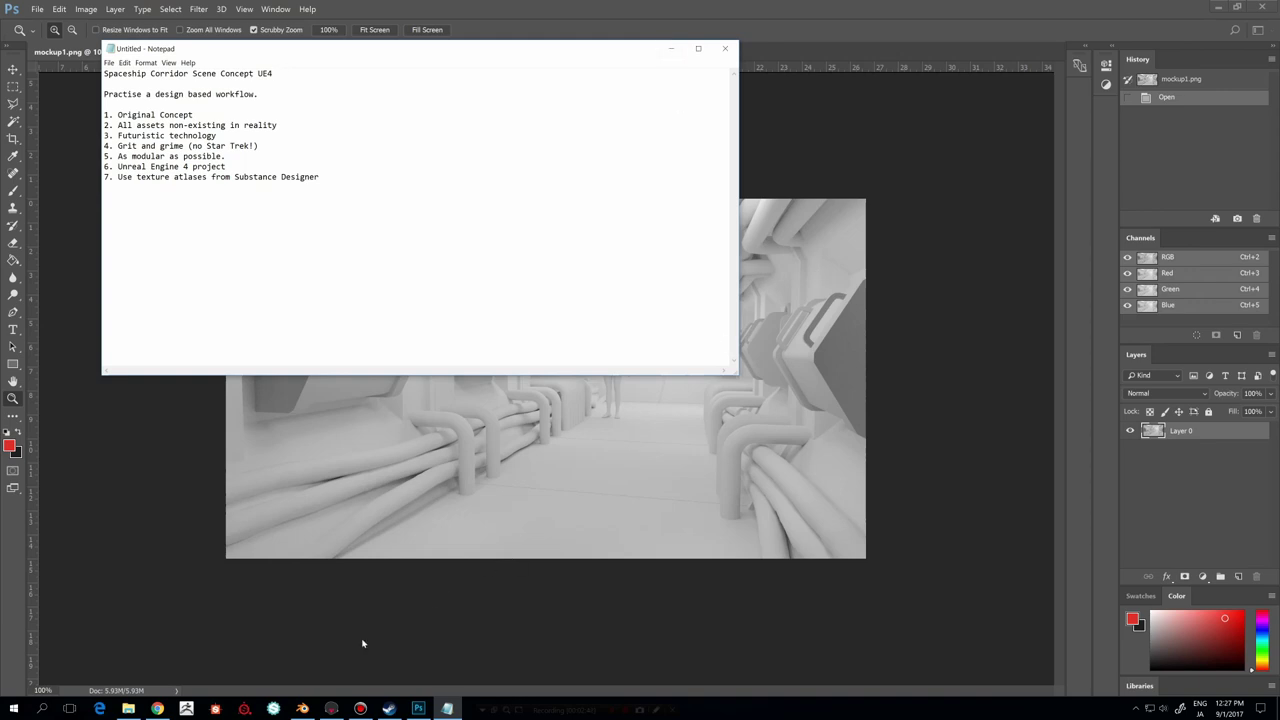
Switch to Blender, look through the scene camera, and hide every object from default.001 up to Cylinder.002
click(302, 709)
key(KP_0)
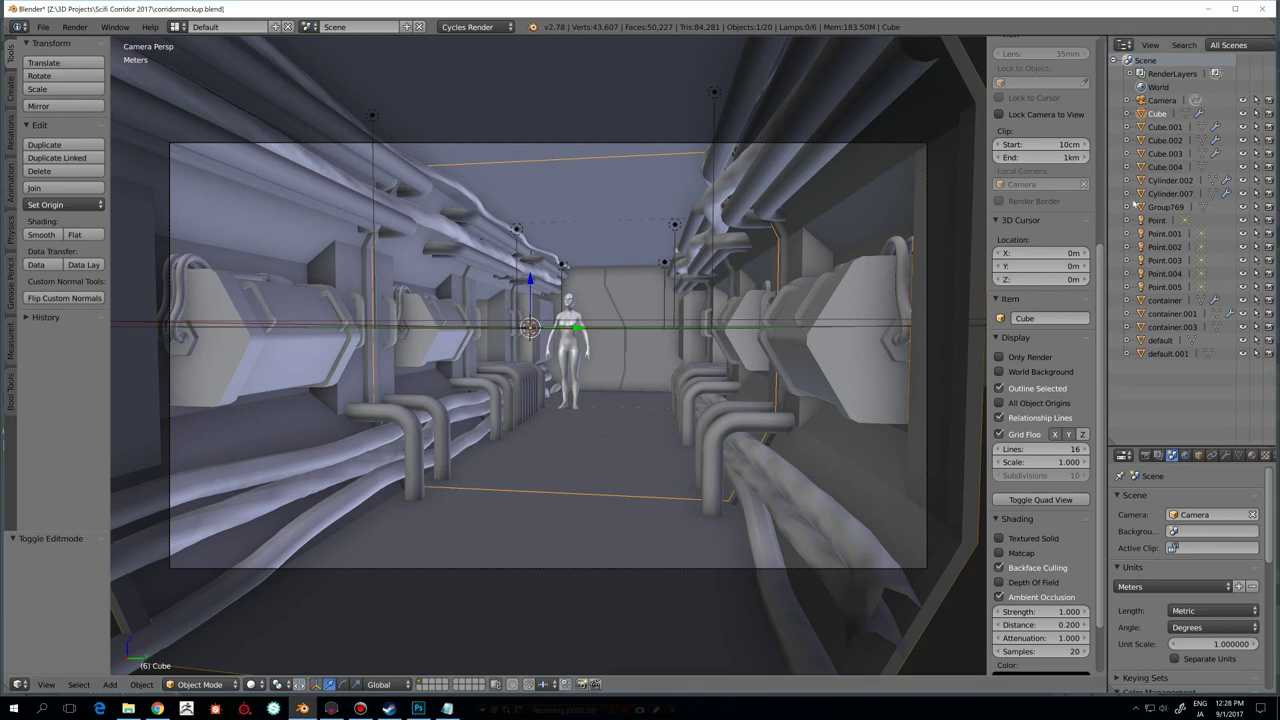
click(1243, 353)
click(1243, 340)
click(1243, 326)
click(1243, 313)
click(1243, 300)
click(1243, 287)
click(1243, 273)
click(1243, 260)
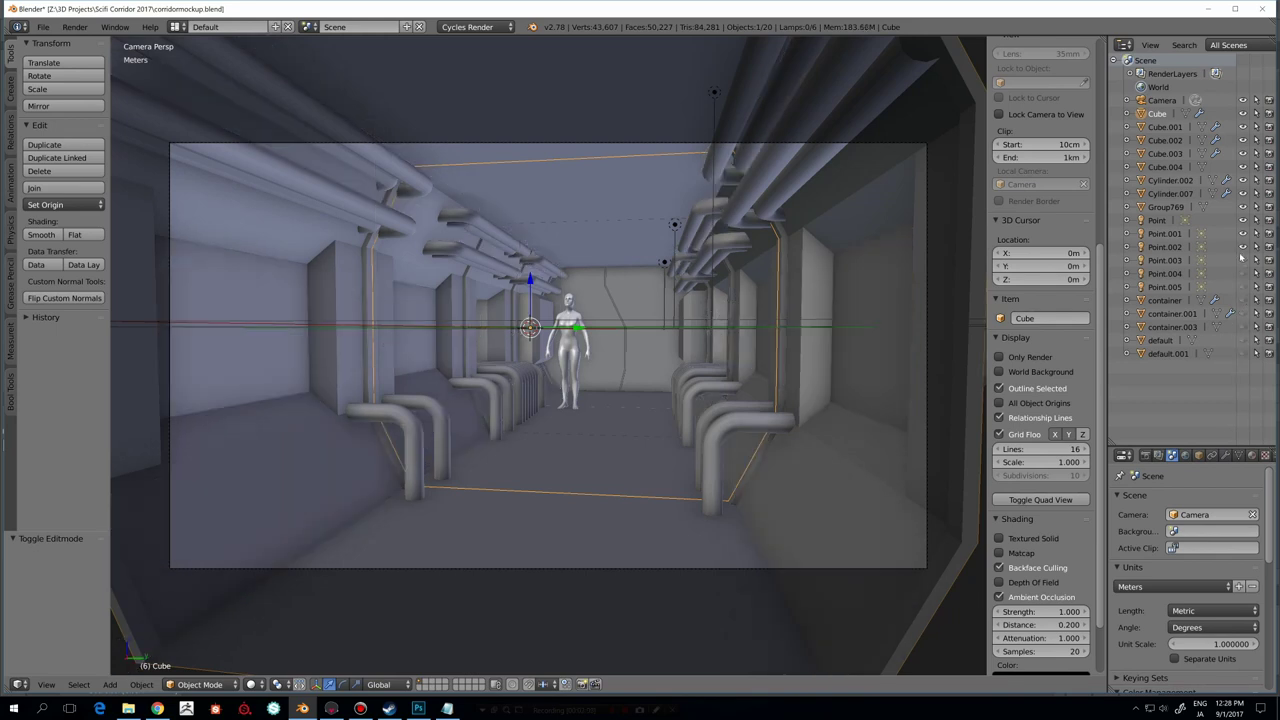
click(1243, 246)
click(1243, 233)
click(1243, 220)
click(1243, 207)
click(1243, 193)
click(1243, 180)
click(1243, 180)
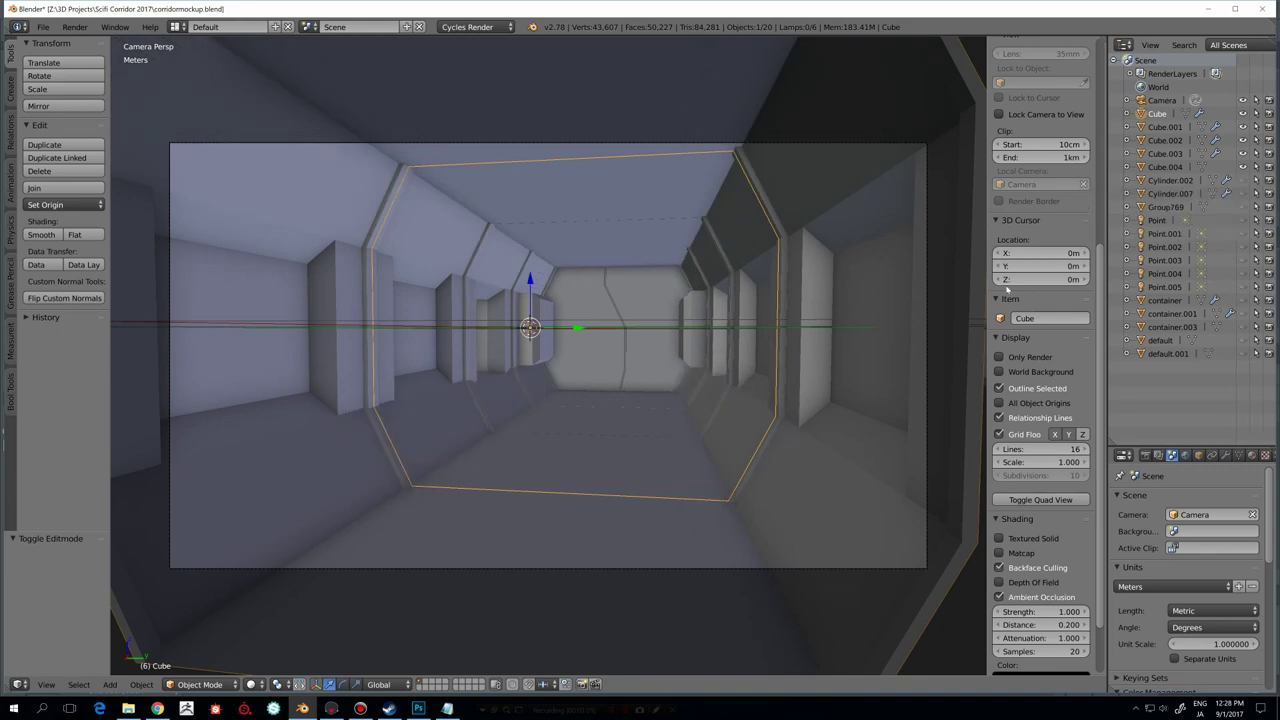
Examine the bare corridor shell from several angles, including the Cube section's mesh in Edit Mode
scroll(715, 316, down, 2)
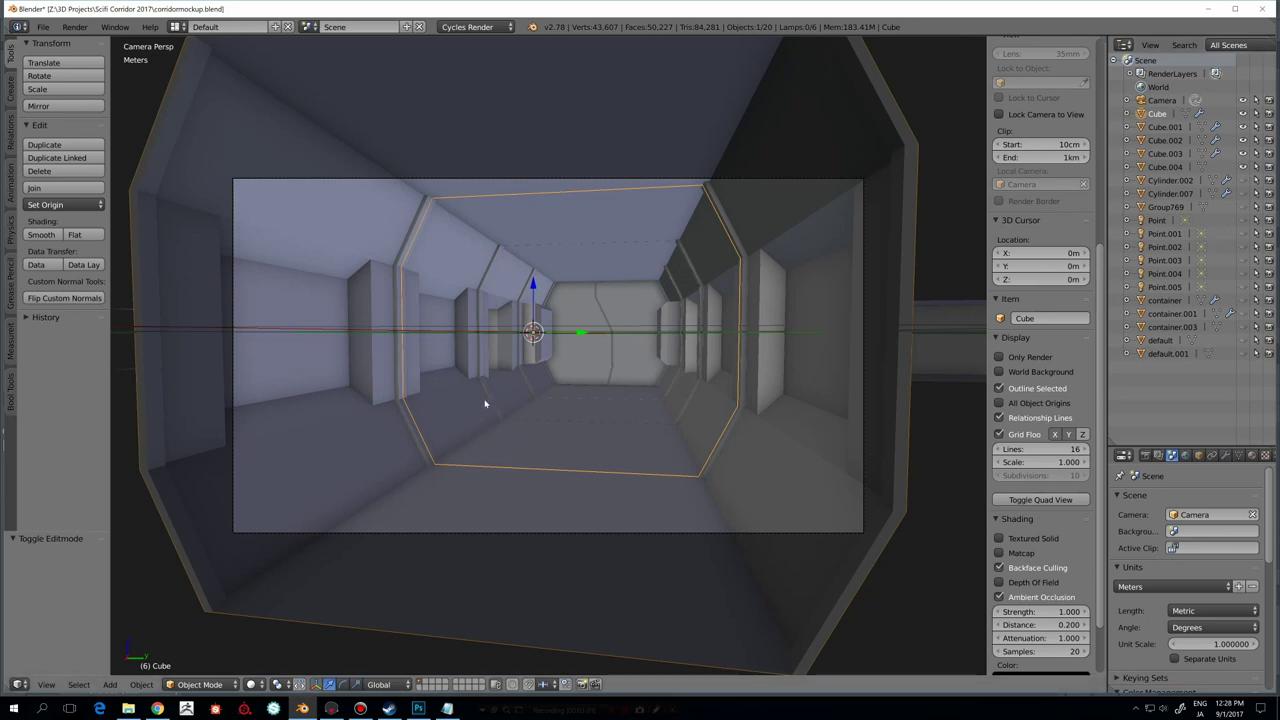
key(Tab)
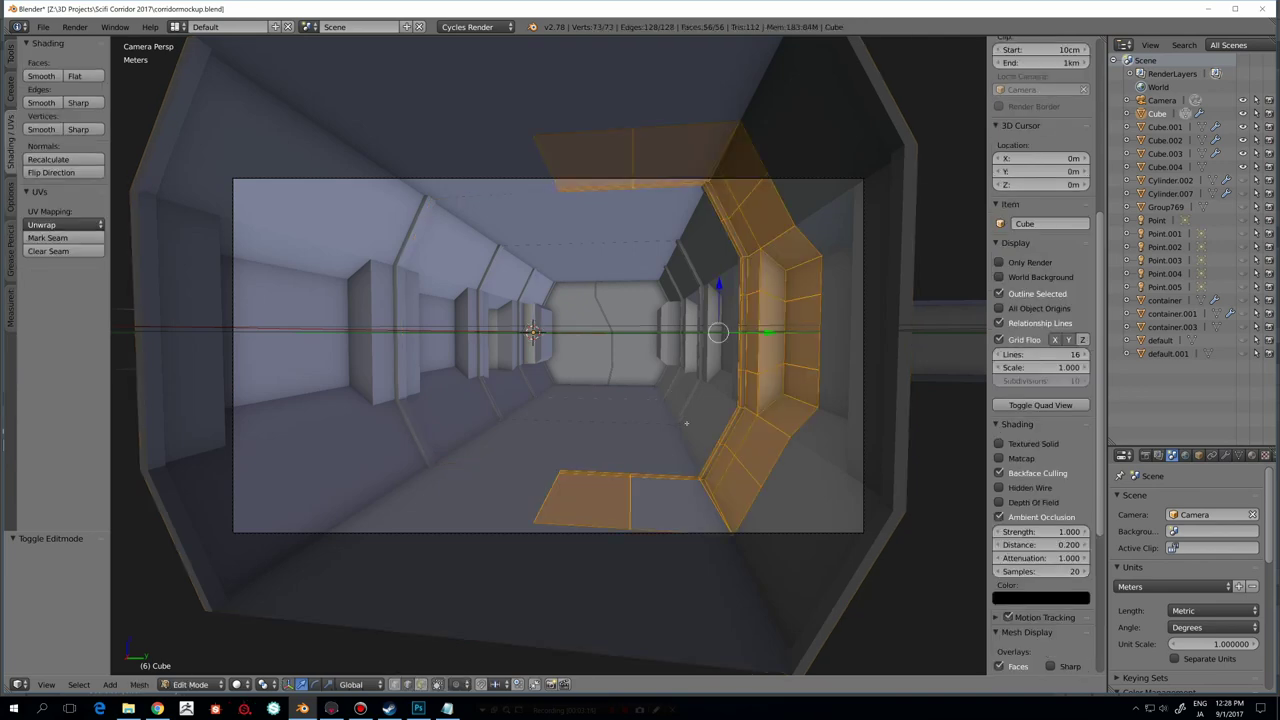
middle_drag(686, 423, 693, 426)
middle_drag(735, 376, 745, 360)
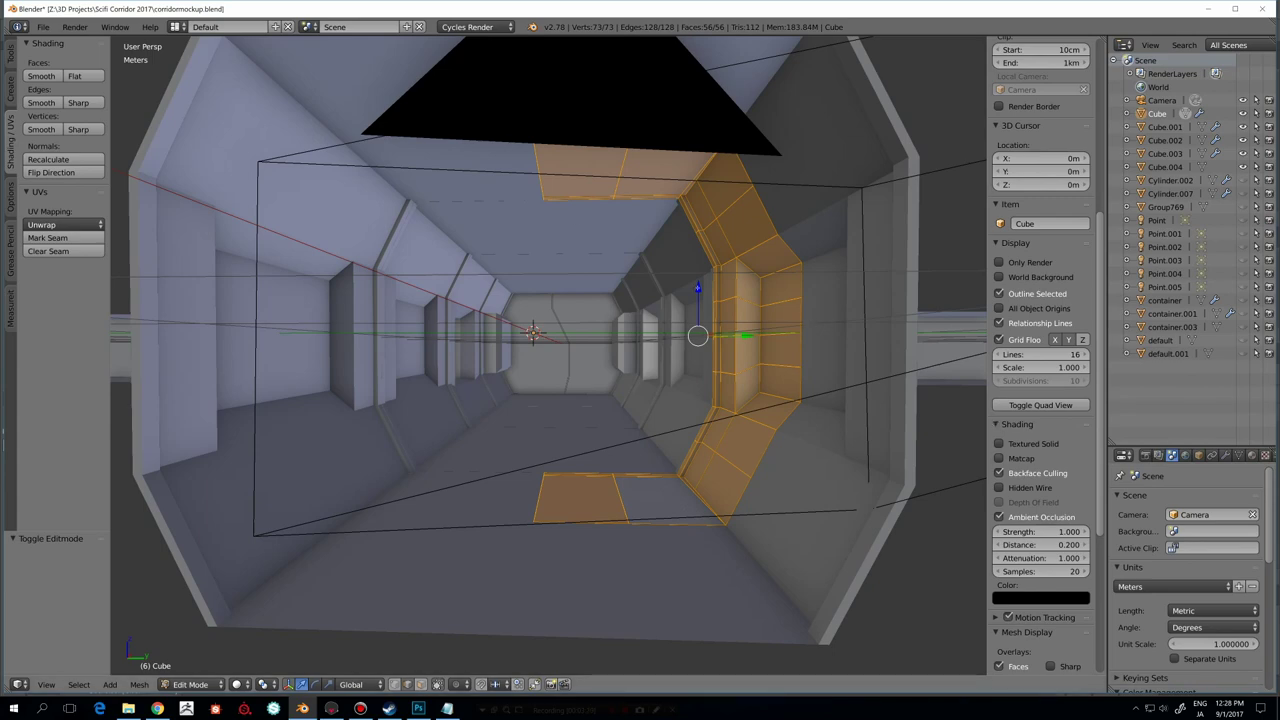
key(Tab)
key(KP_Decimal)
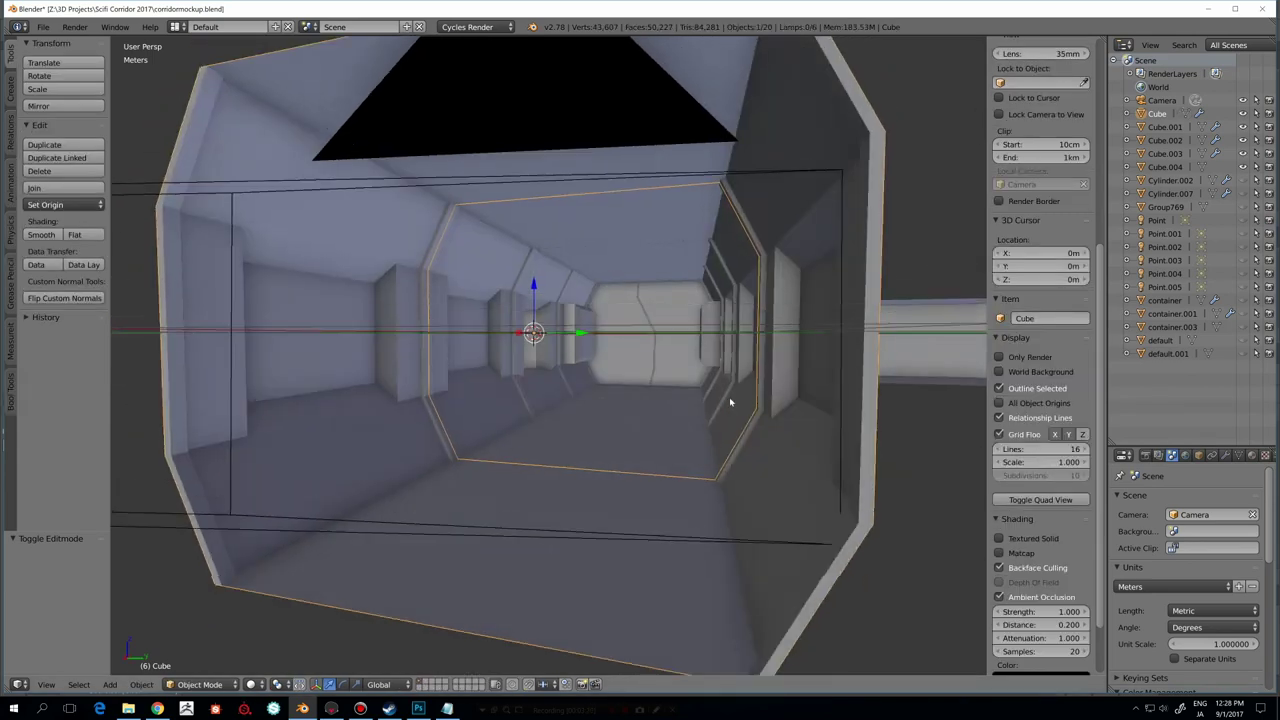
middle_drag(689, 397, 690, 399)
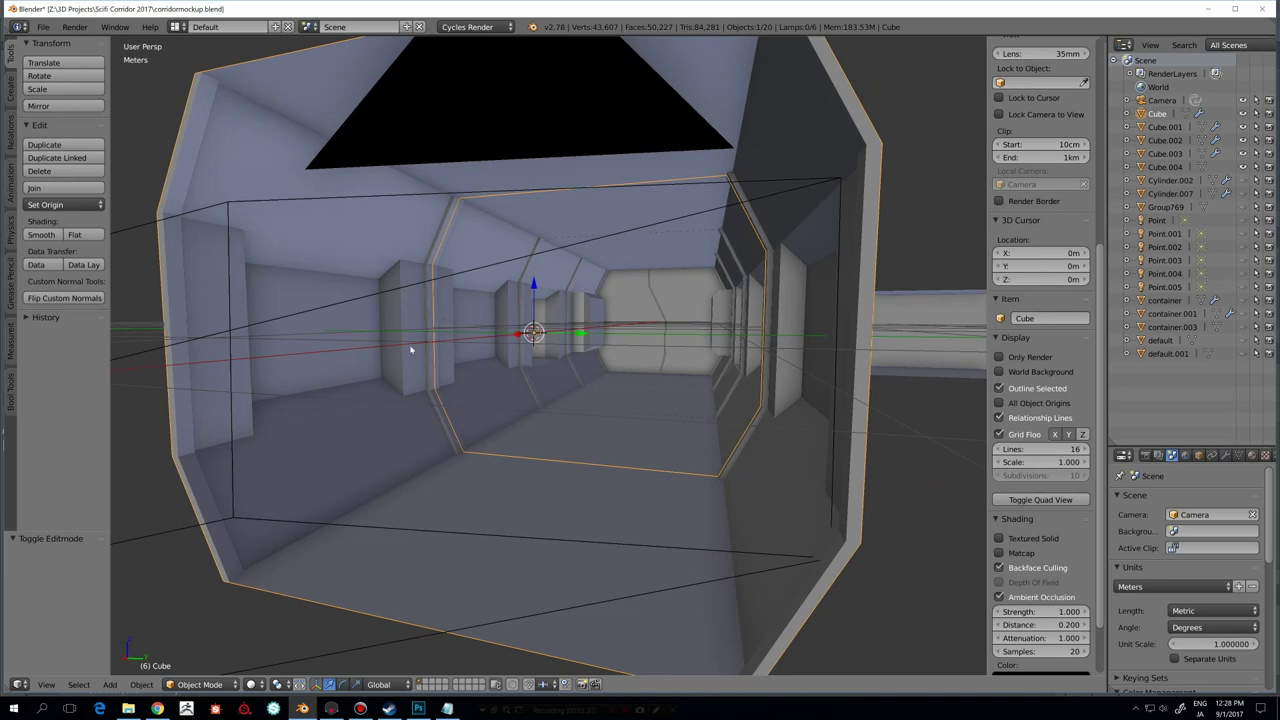
mouse_move(626, 348)
middle_down()
mouse_move(571, 360)
mouse_move(609, 363)
mouse_move(617, 343)
middle_up()
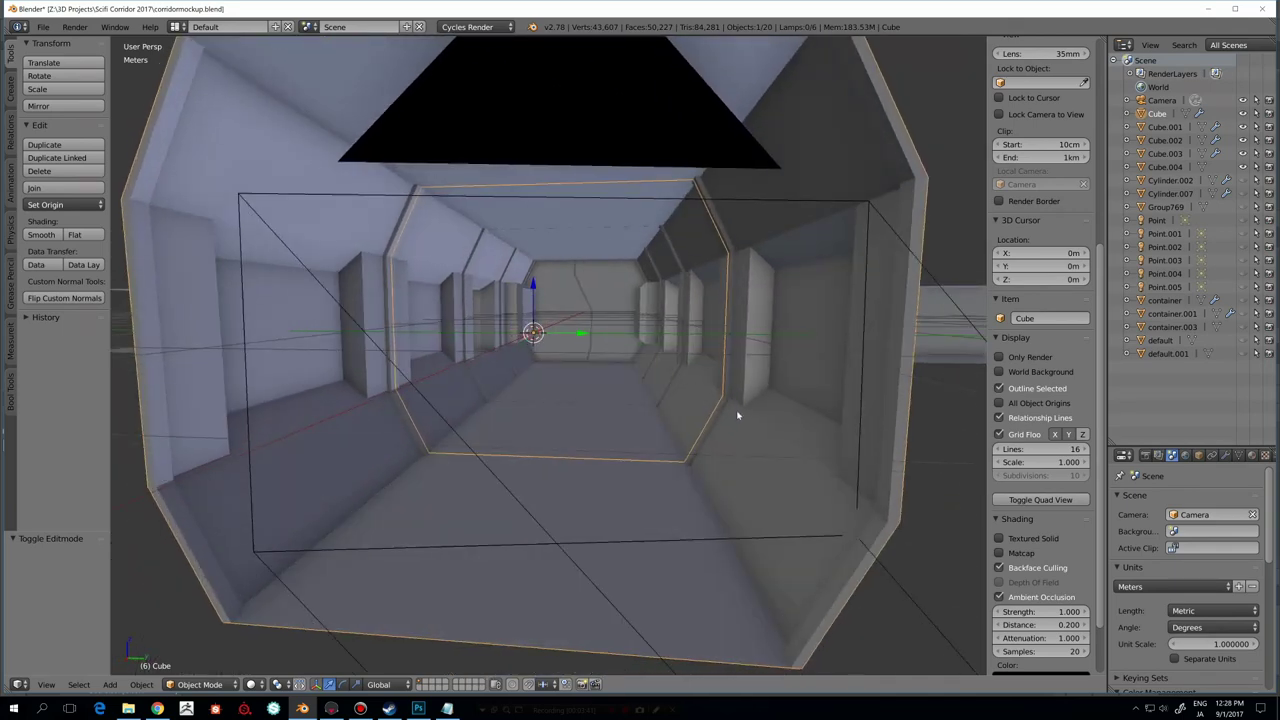
middle_drag(705, 405, 685, 385)
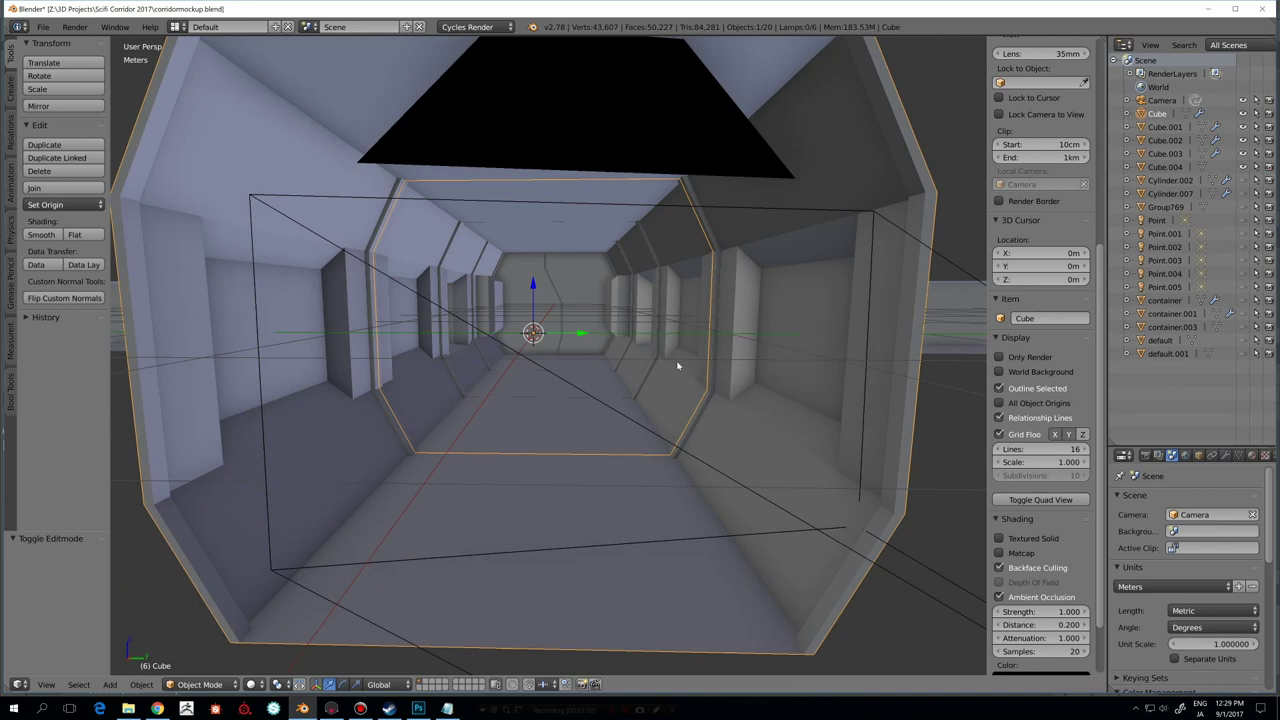
middle_drag(643, 357, 484, 500)
Review the Spaceship Corridor design goals in Notepad and compare them with the repeating corridor sections in Blender
click(448, 708)
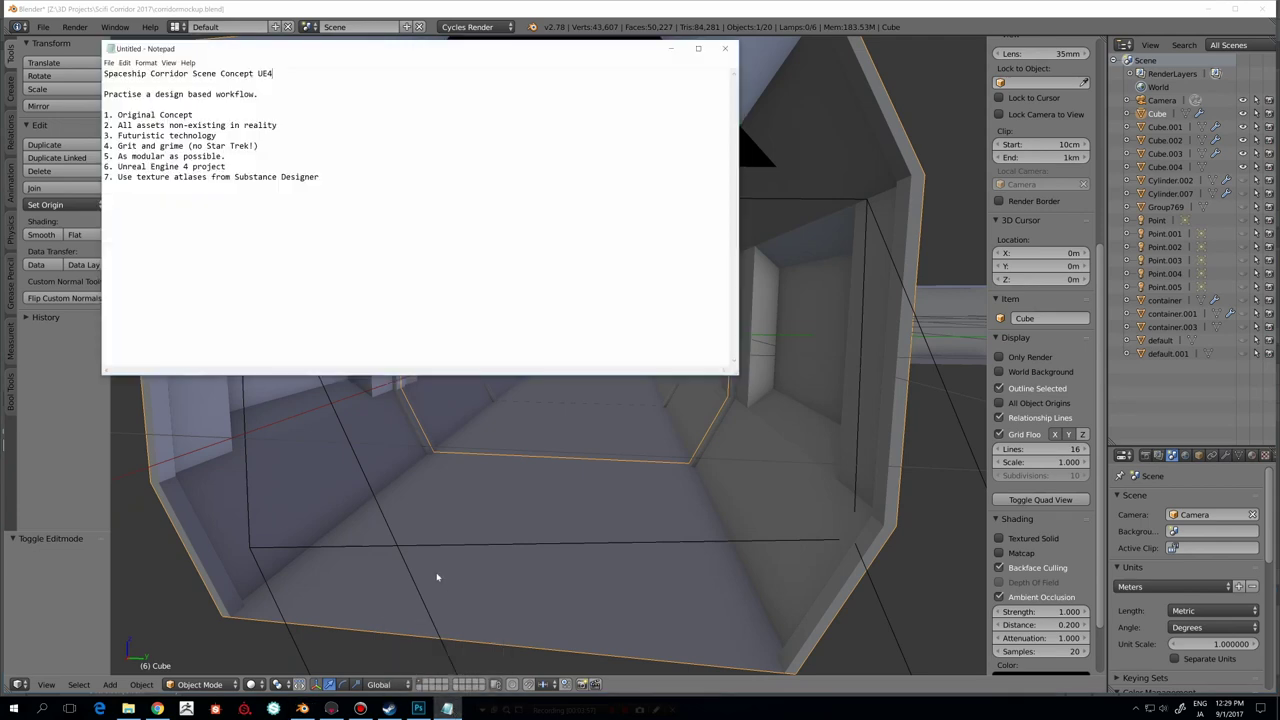
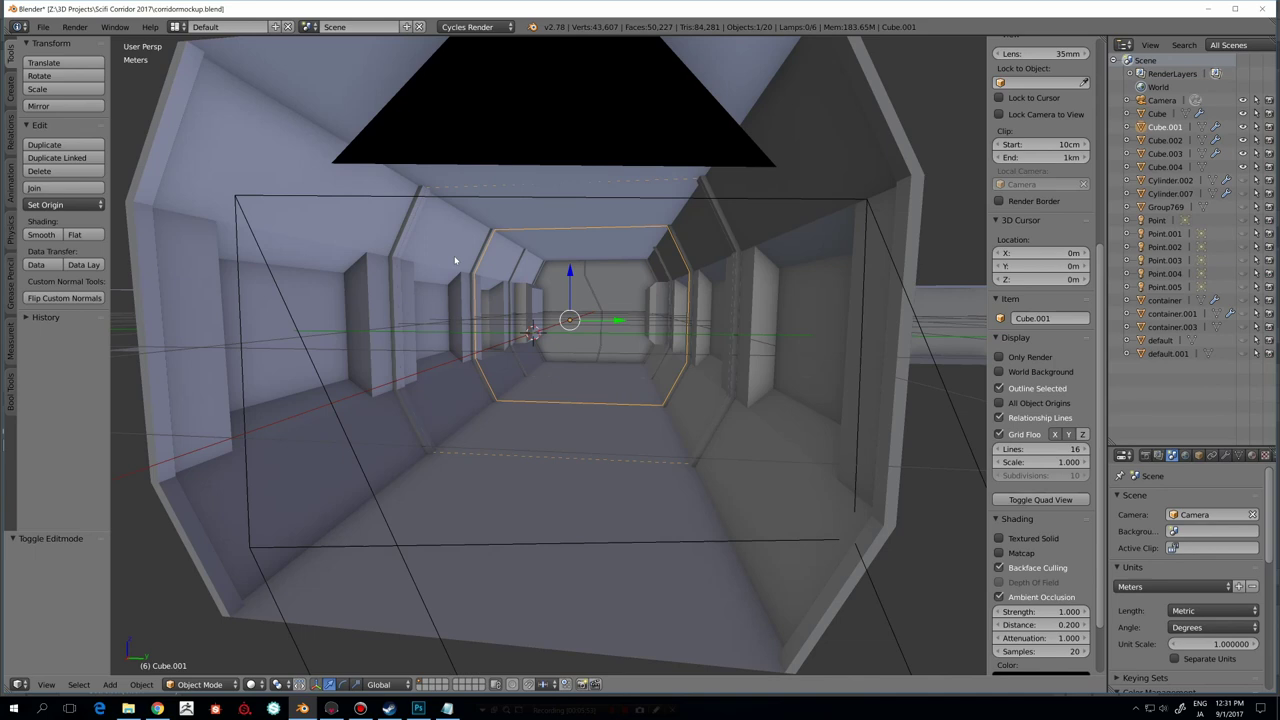
click(447, 708)
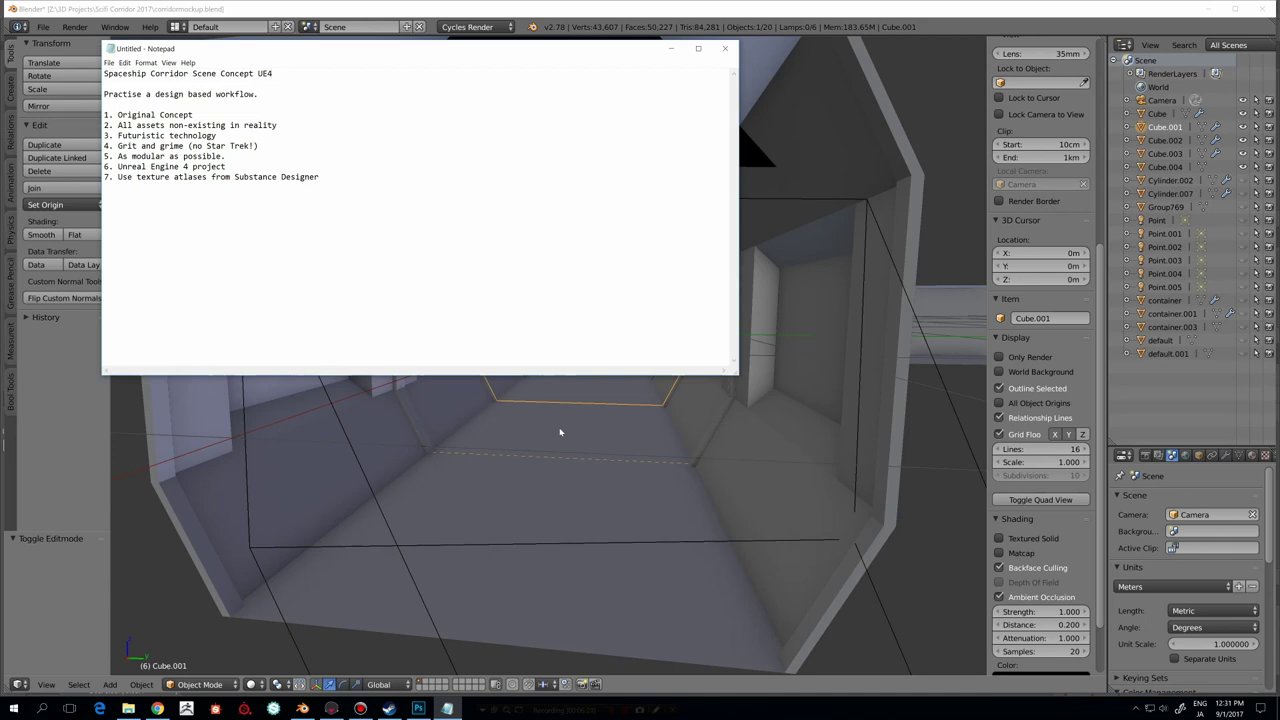
click(491, 420)
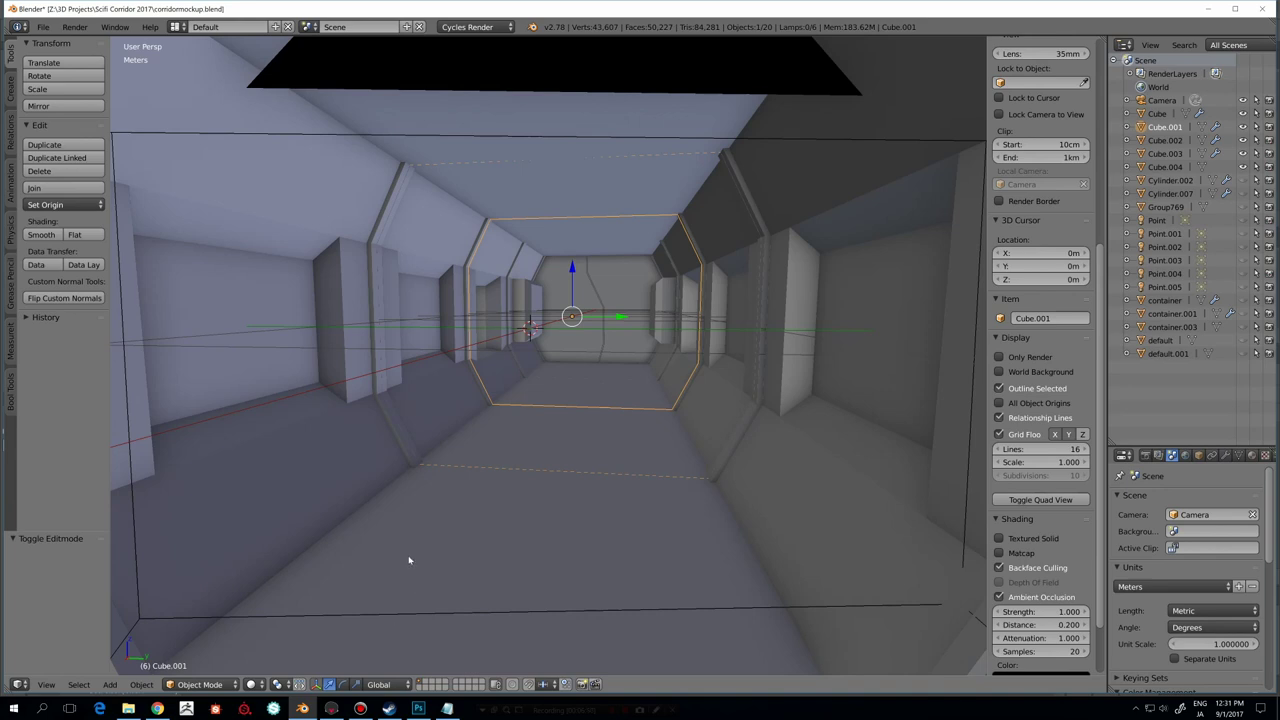
click(447, 709)
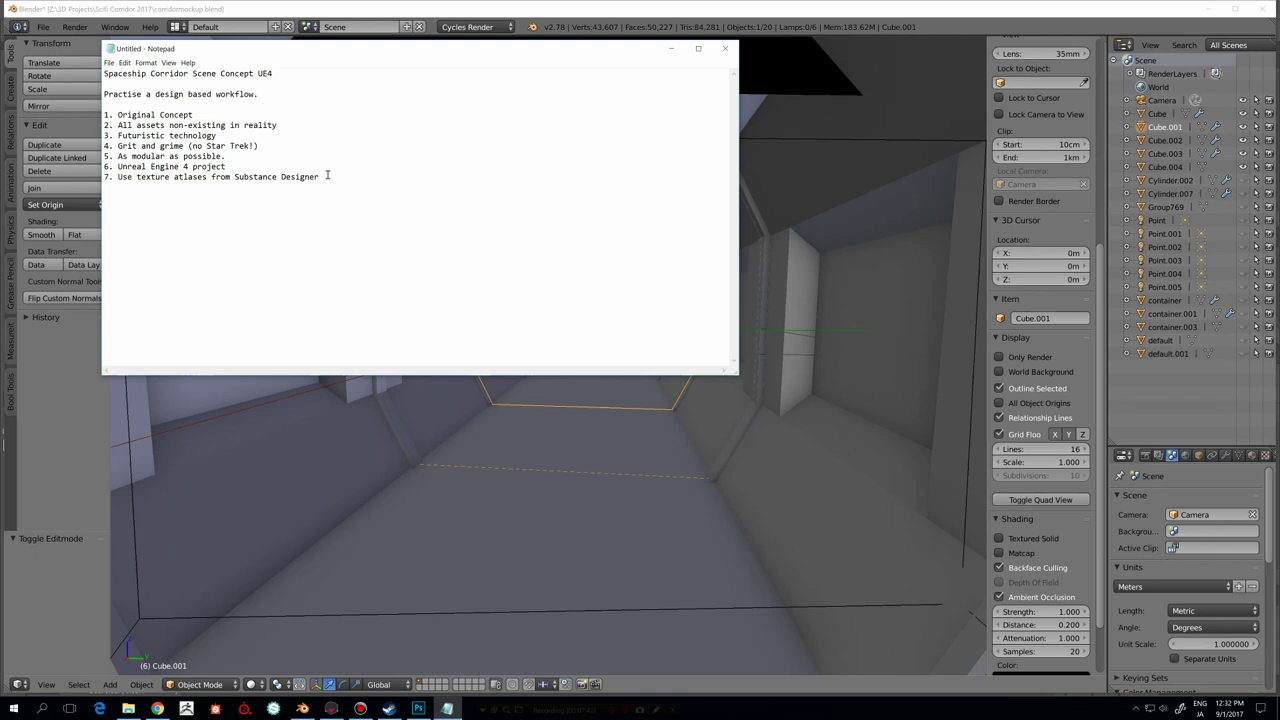
key(Down)
right_click(353, 420)
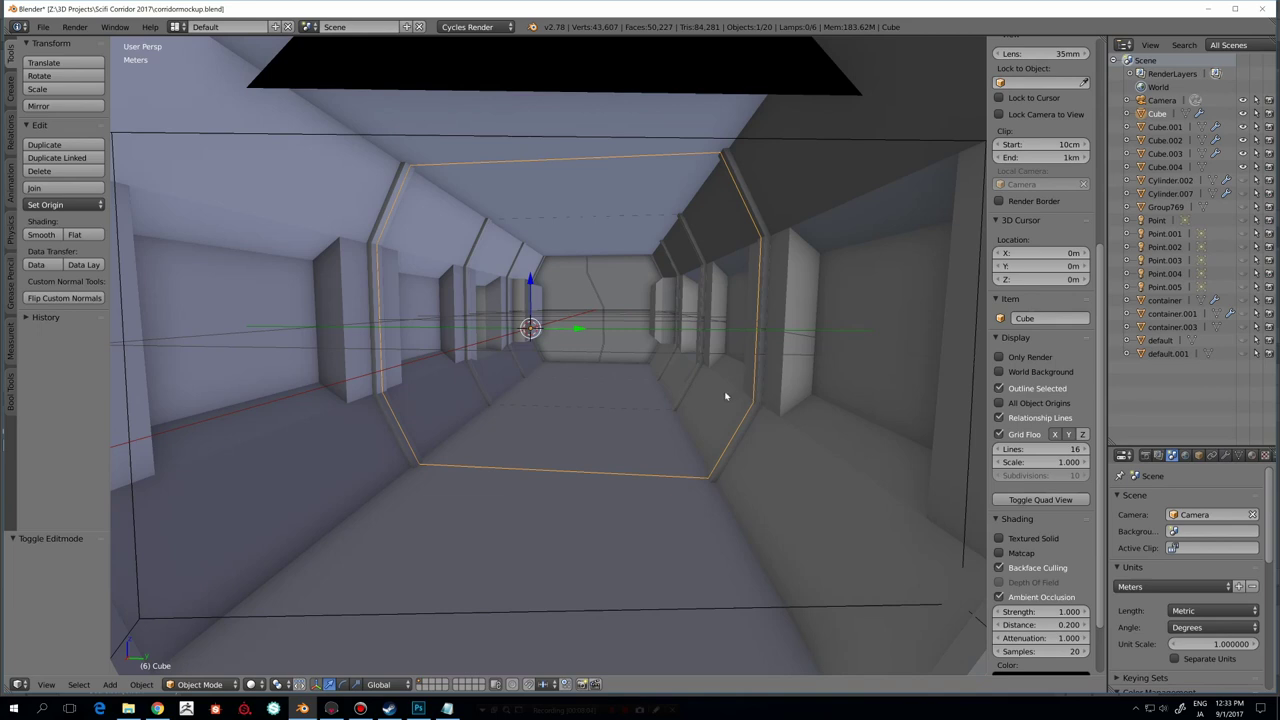
key(alt+Tab)
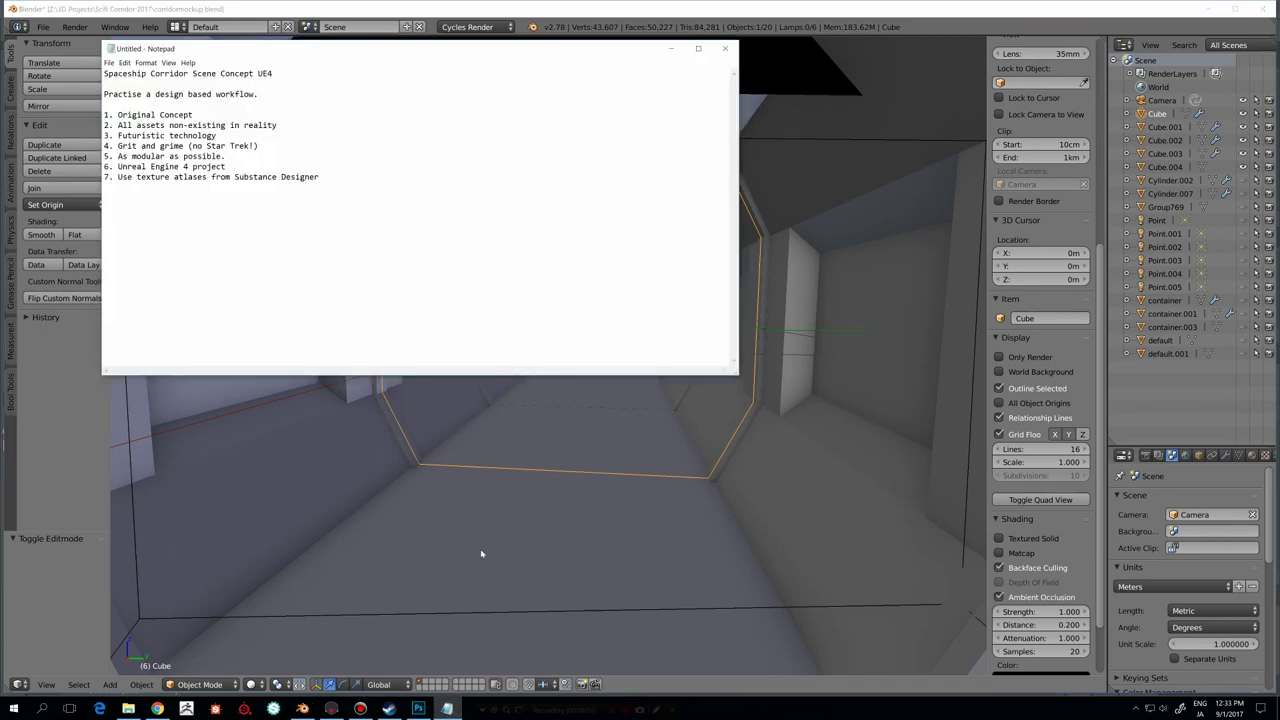
key(alt+Tab)
scroll(481, 552, down, 2)
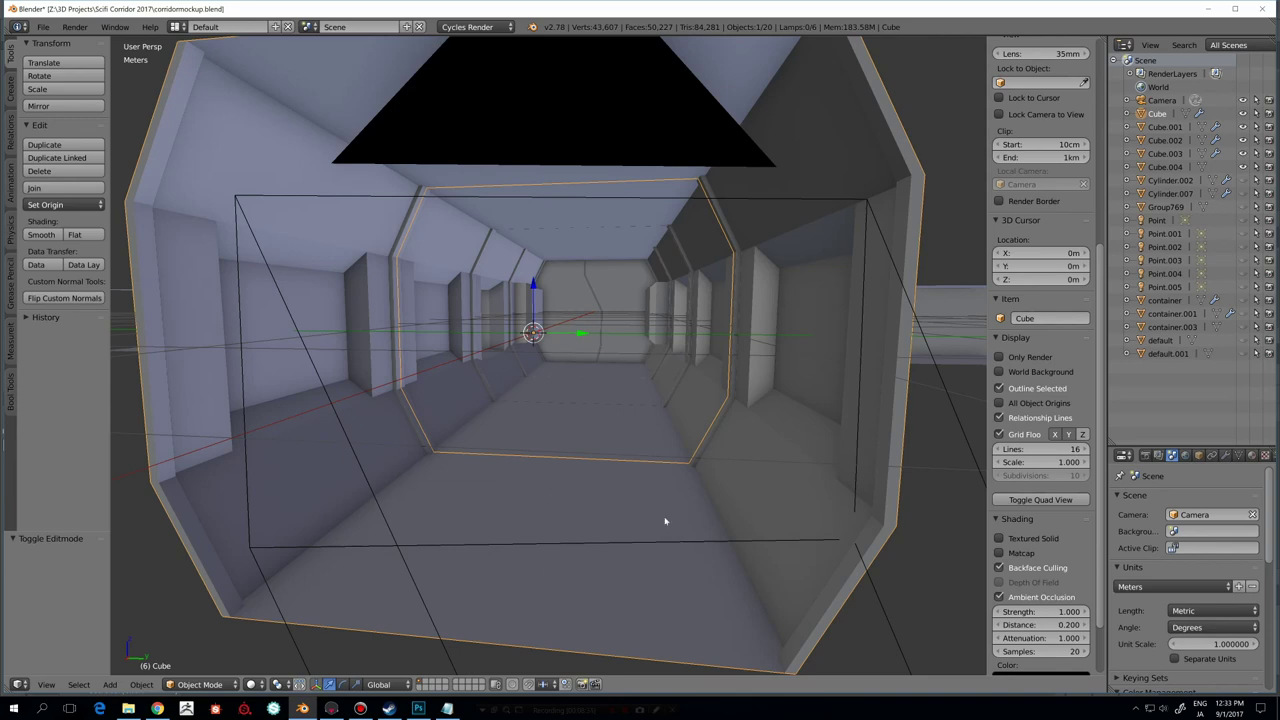
Unhide all objects from Cylinder.002 through default.001 and deselect everything
drag(1242, 180, 1244, 355)
click(1242, 207)
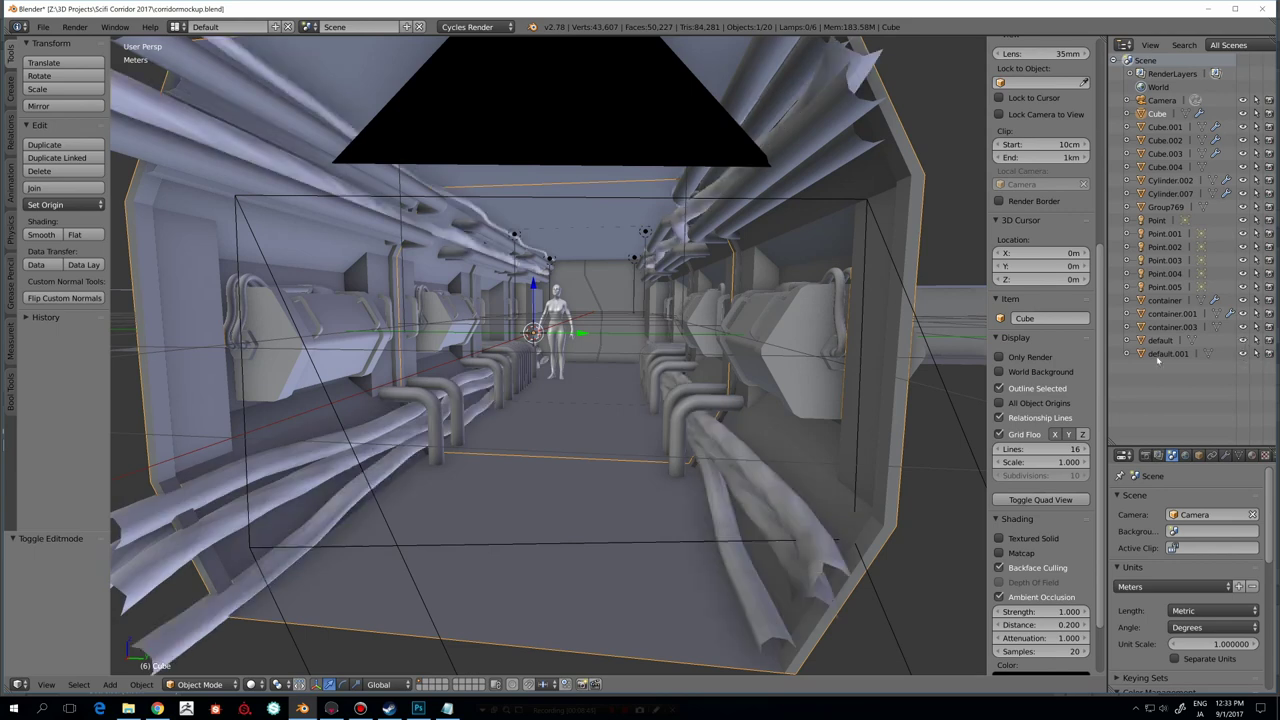
right_click(295, 323)
right_click(430, 281)
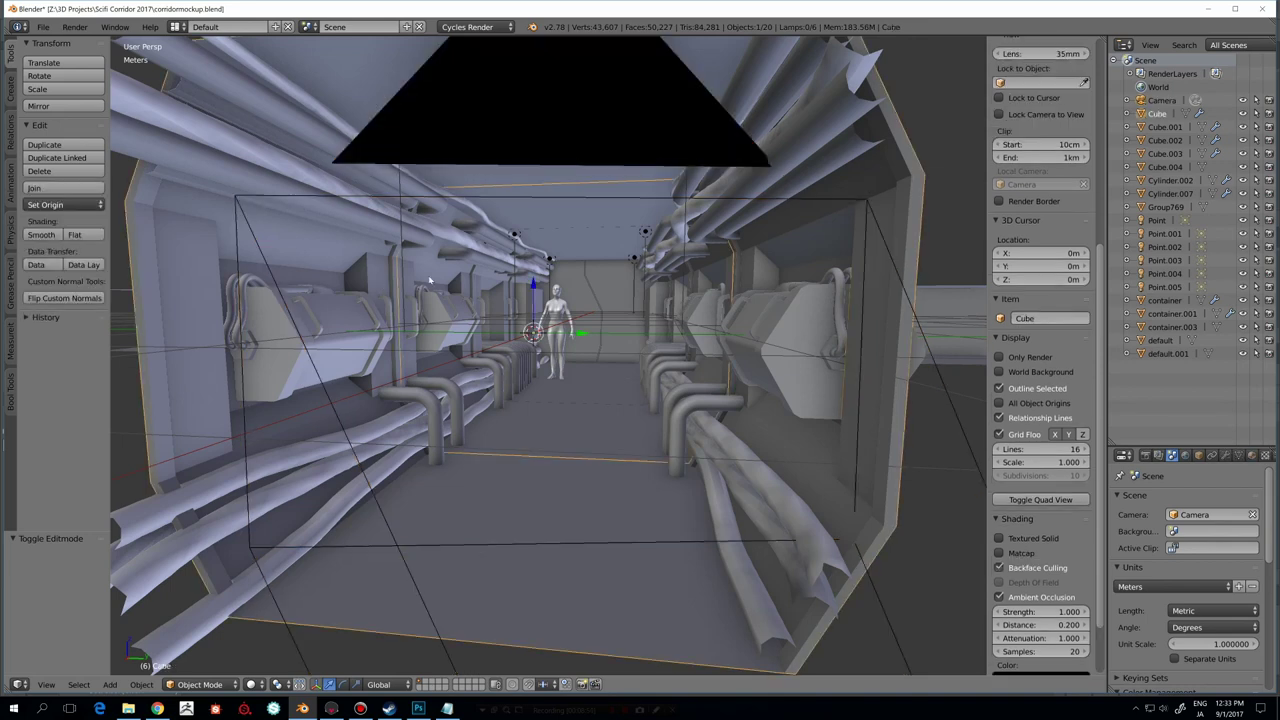
key(a)
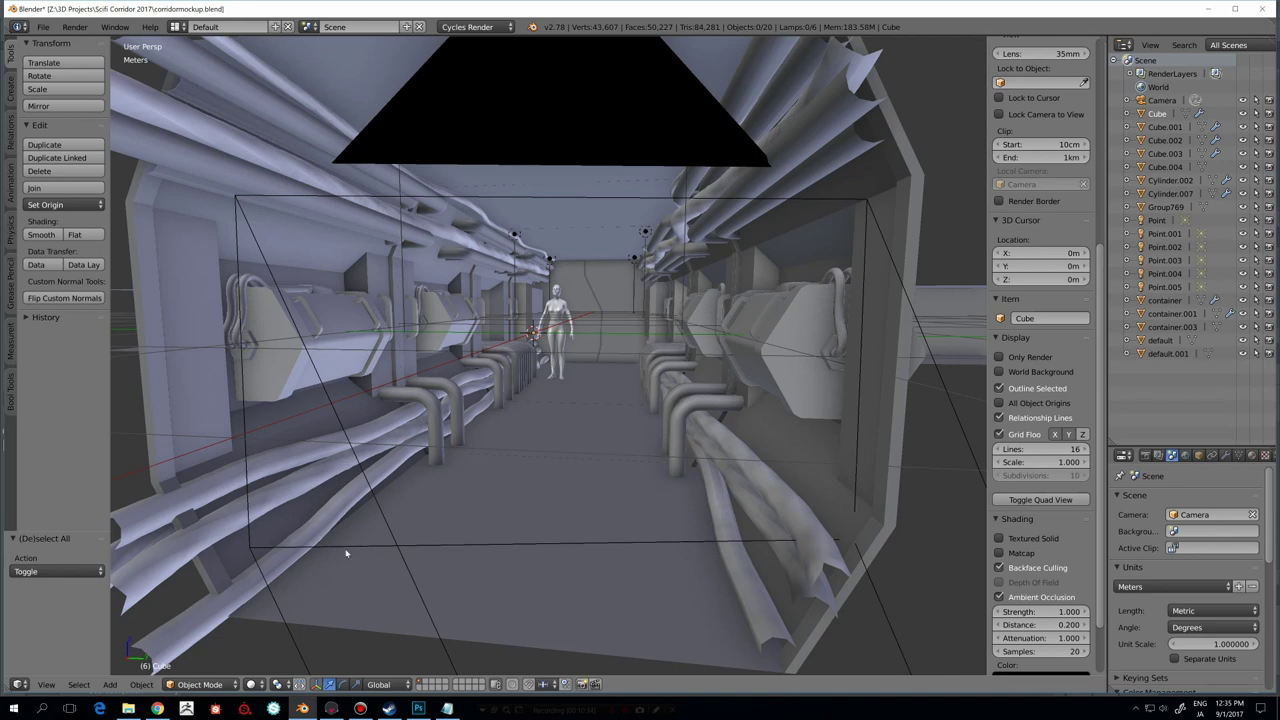
Check the Notepad list, including the Substance Designer texture atlas point, against the cable objects and the Cube corridor section
click(448, 706)
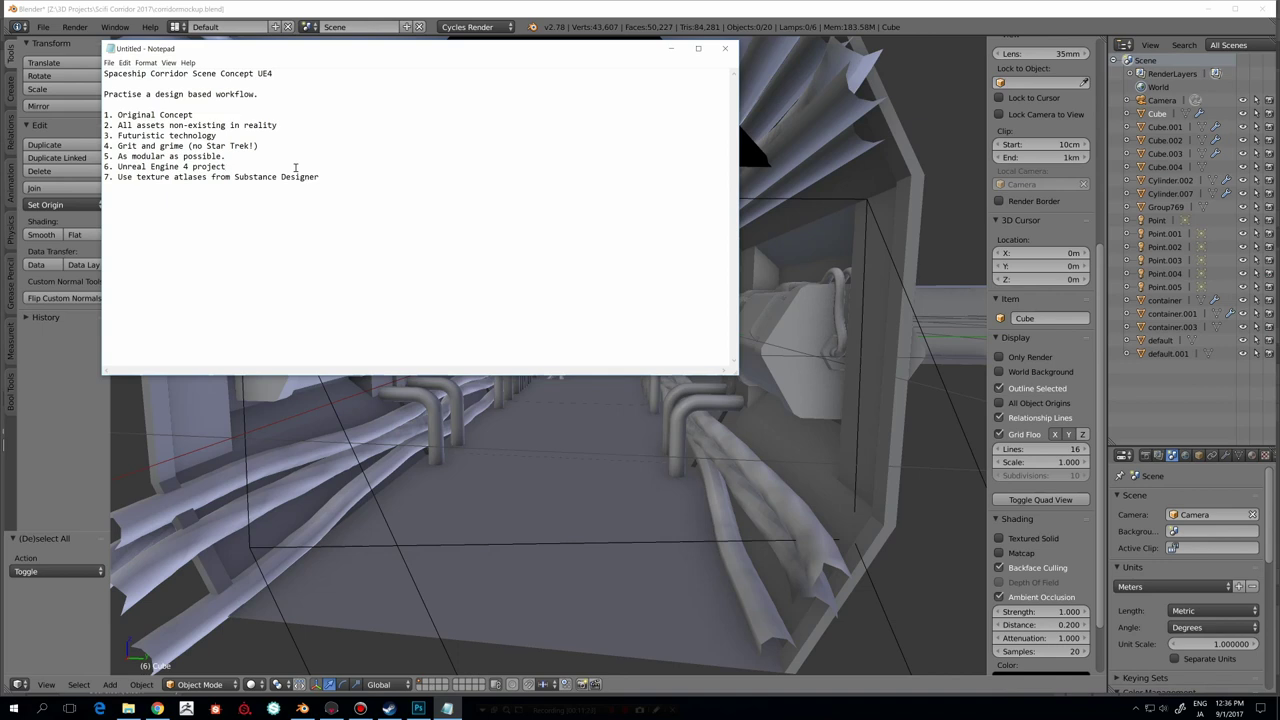
click(282, 170)
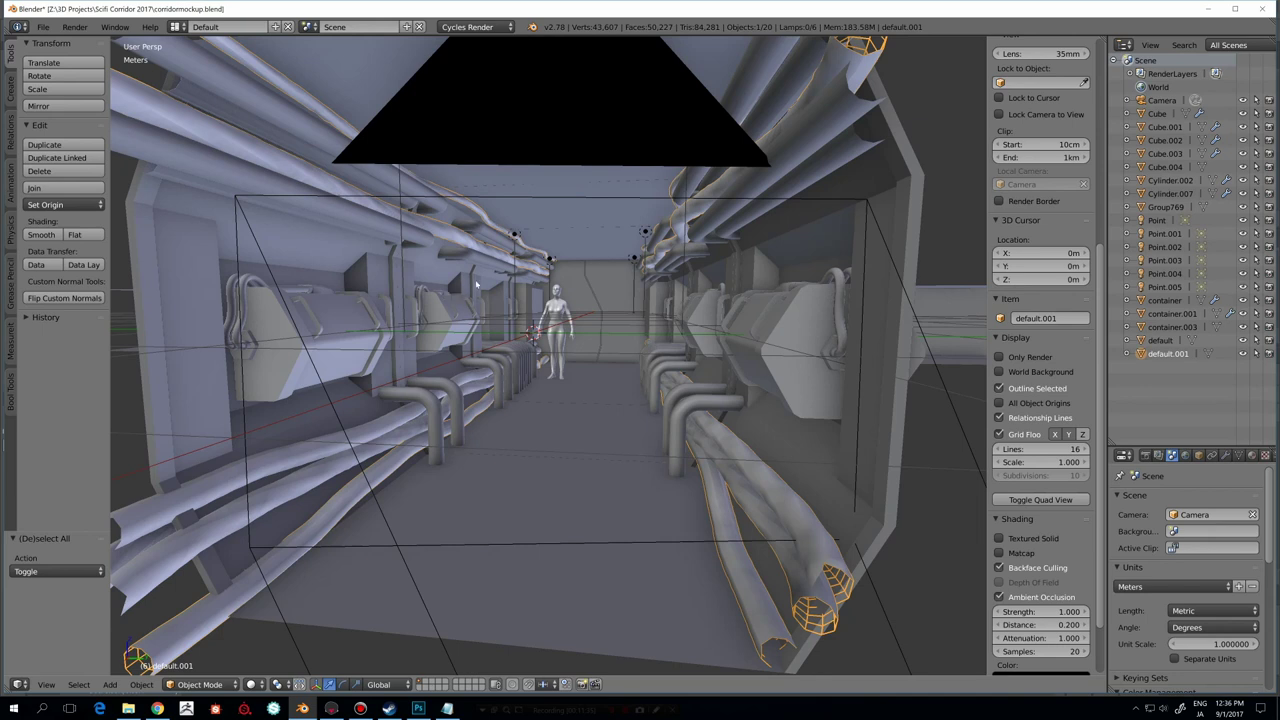
click(447, 709)
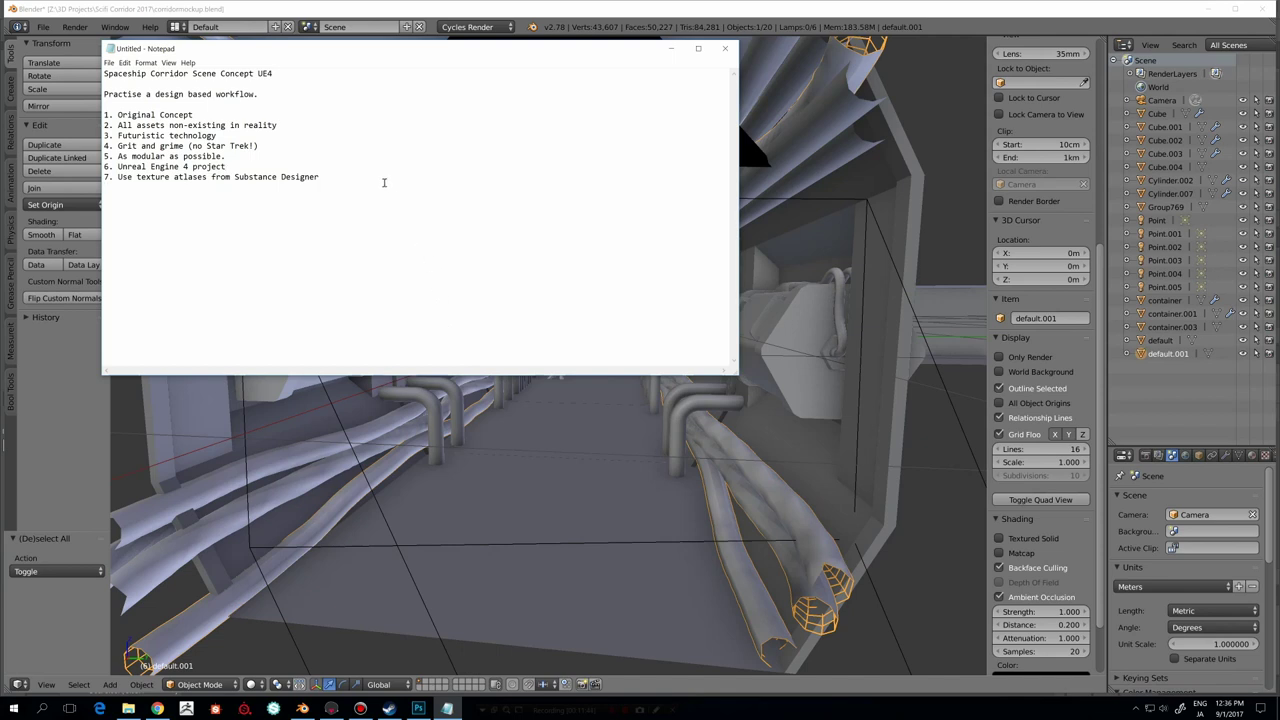
click(383, 182)
key(Return)
click(410, 435)
right_click(410, 435)
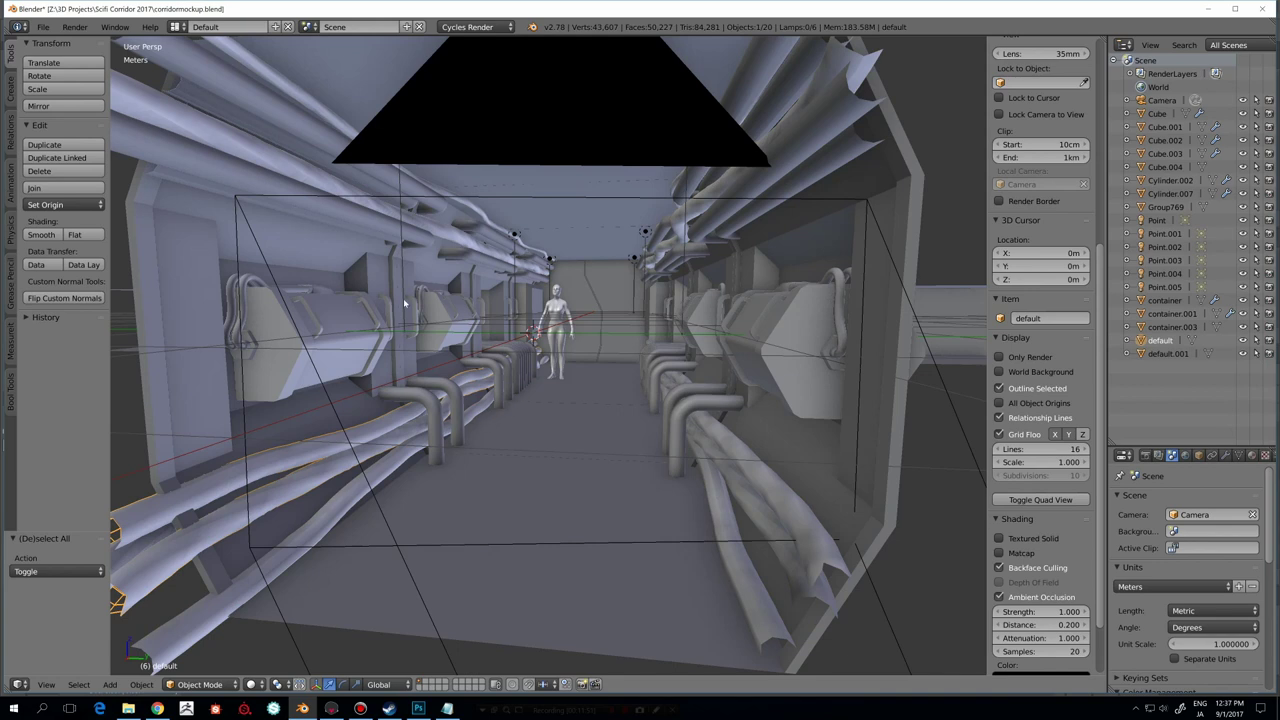
right_click(378, 282)
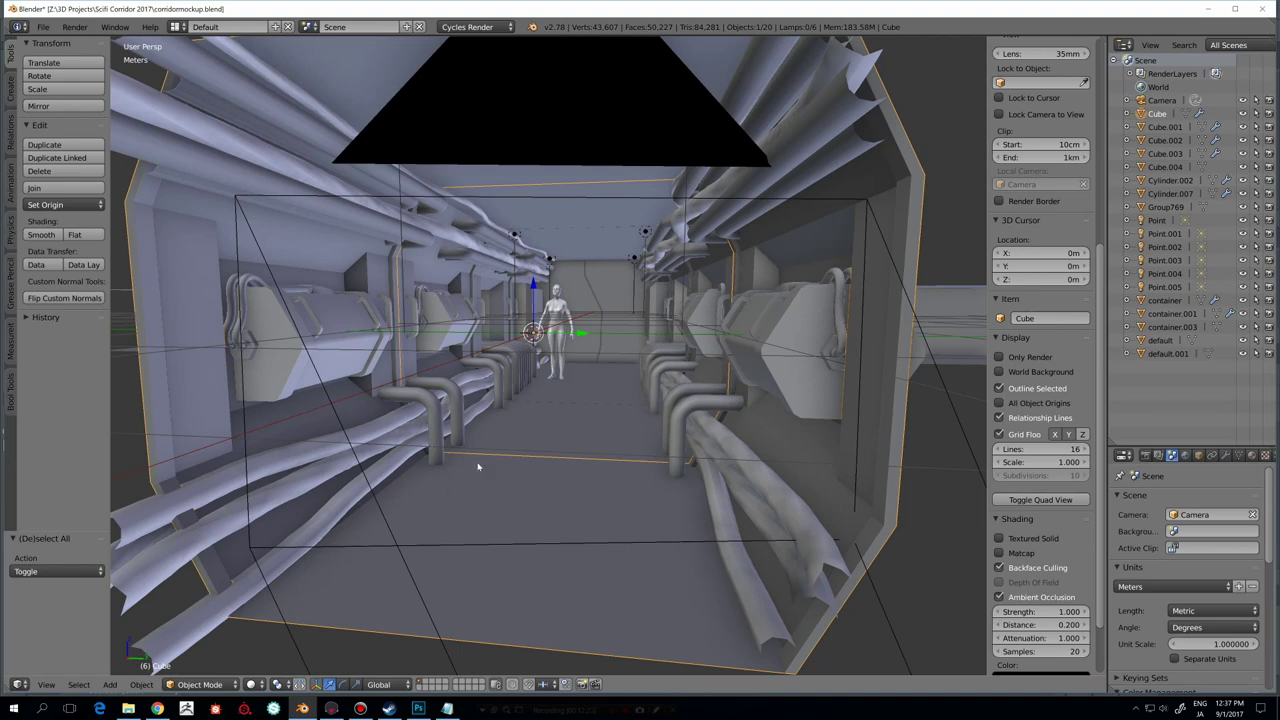
Examine the full corridor mockup with its pipes, cables and containers from different angles and distances, rechecking the design notes
middle_drag(478, 466, 407, 470)
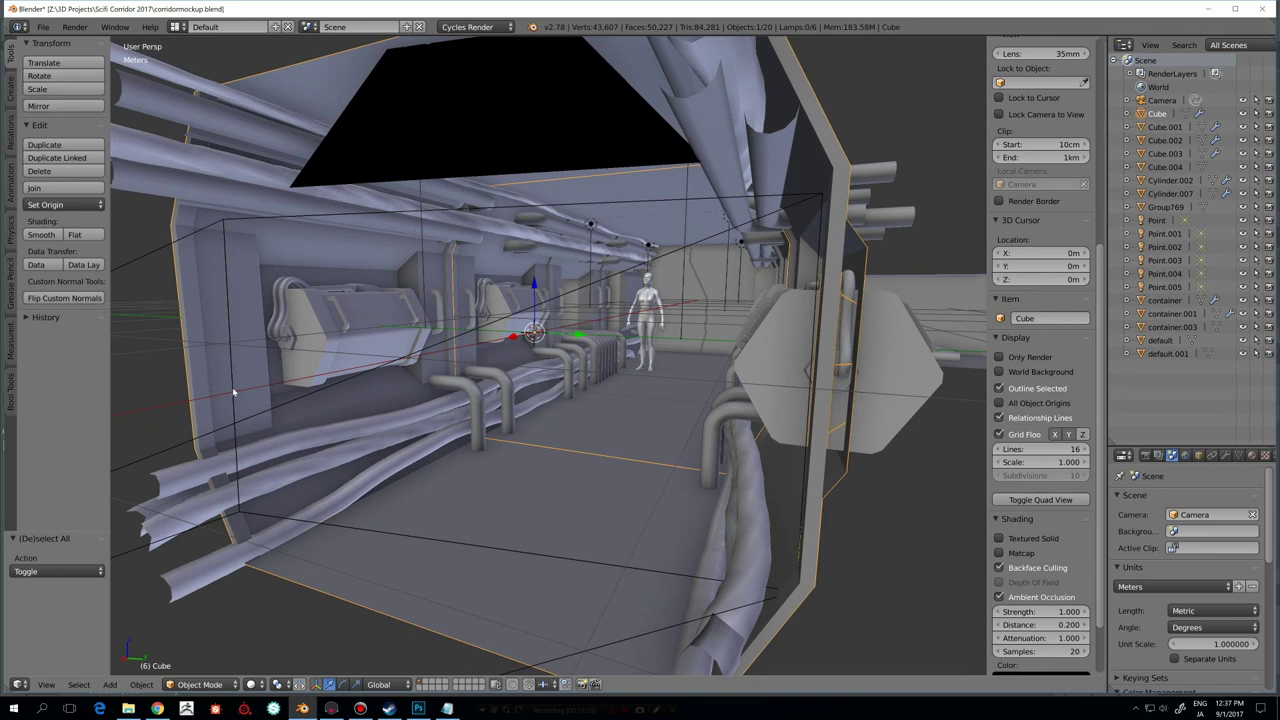
middle_drag(233, 393, 241, 420)
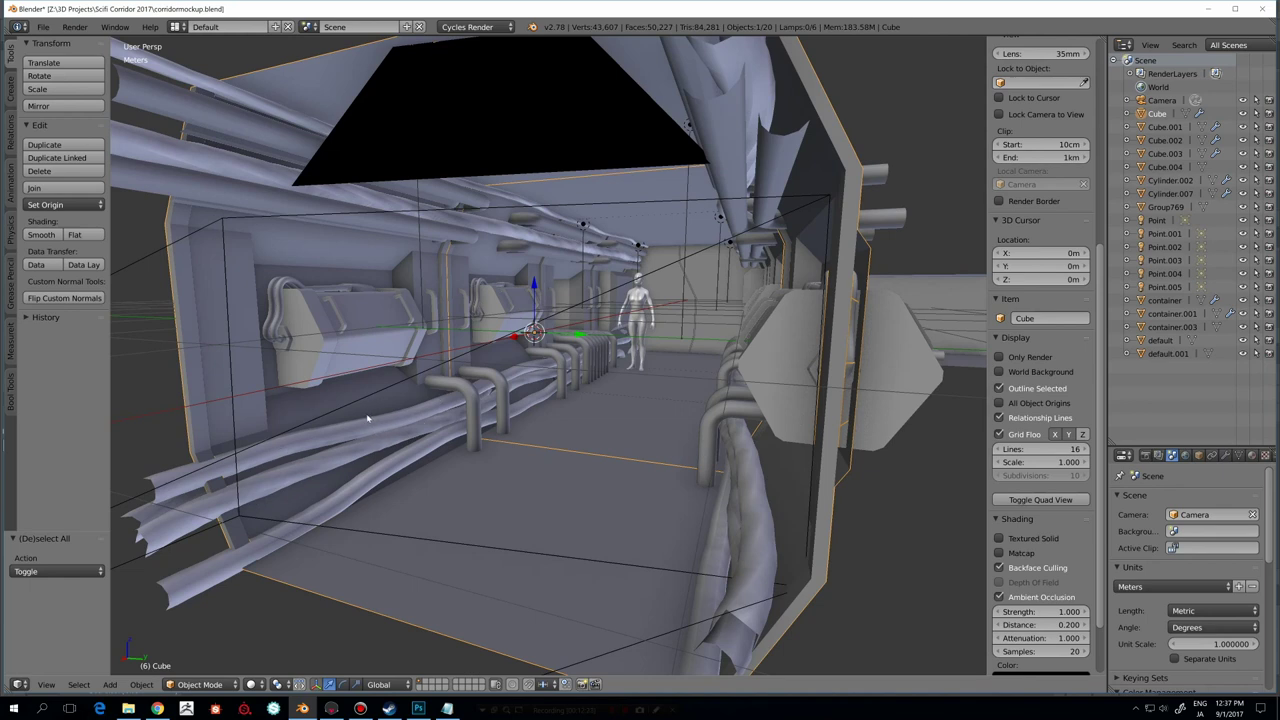
middle_drag(421, 380, 483, 376)
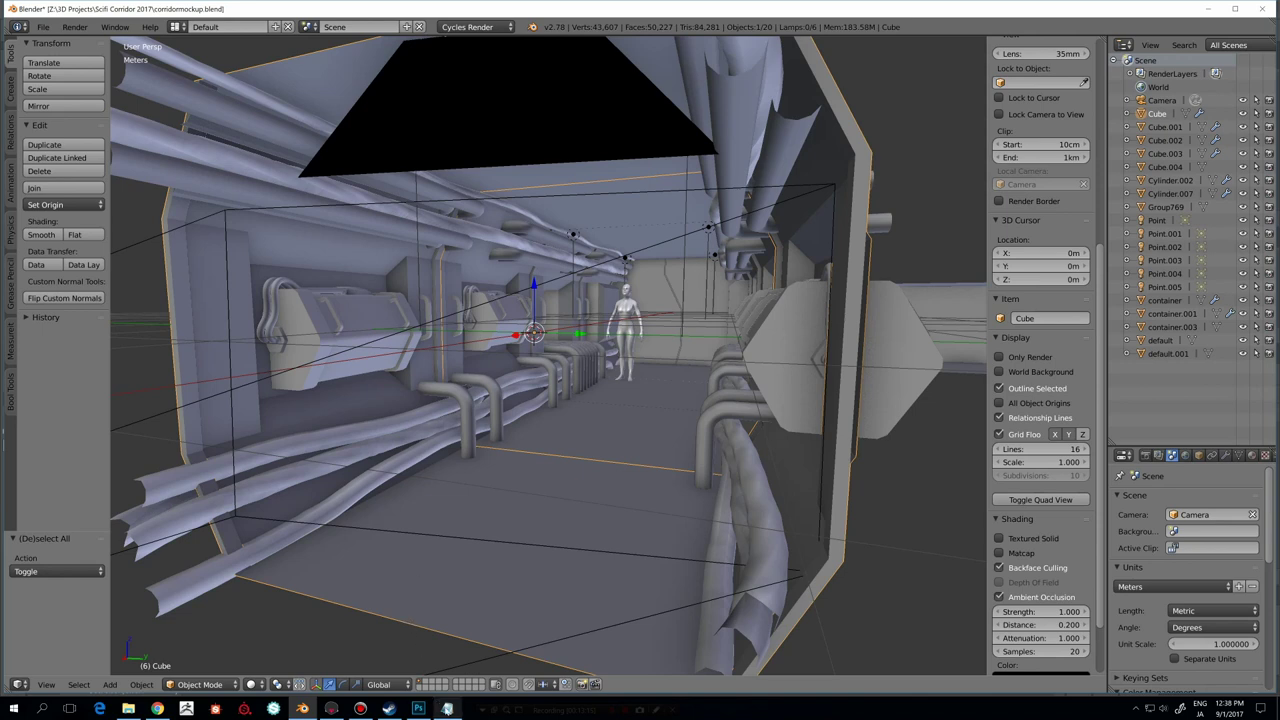
click(447, 709)
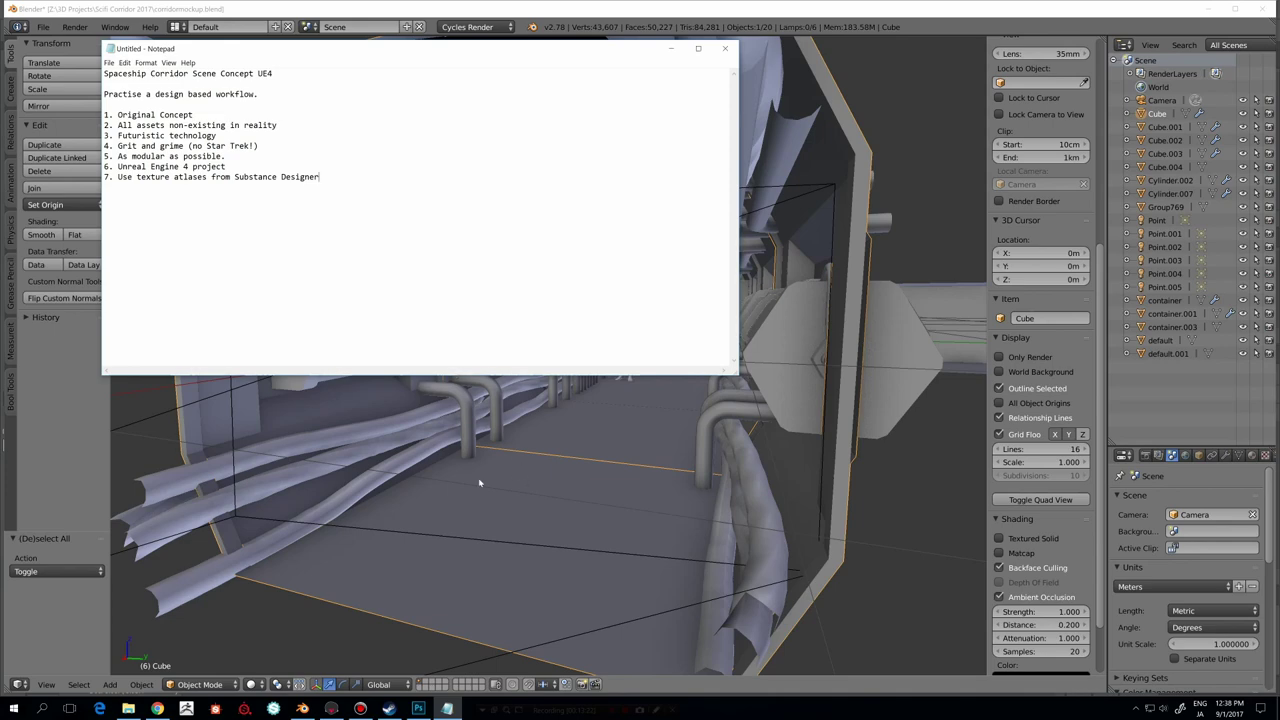
scroll(479, 481, down, 4)
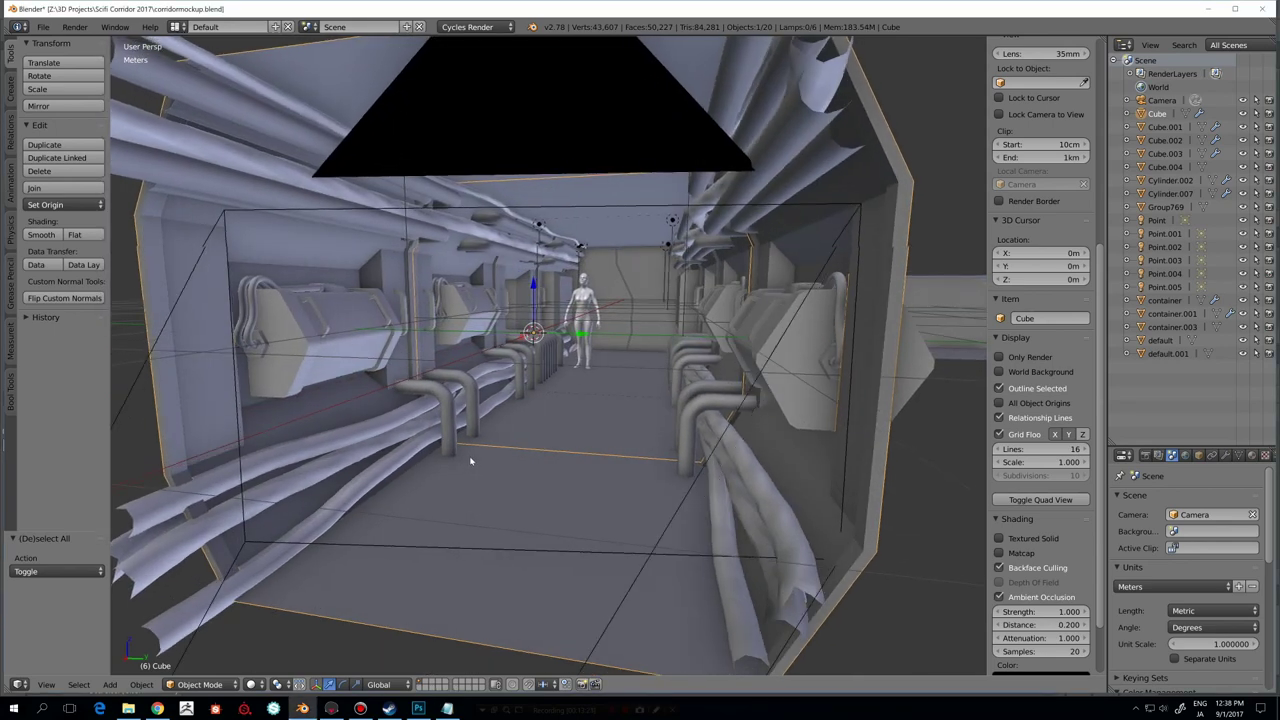
scroll(471, 459, up, 1)
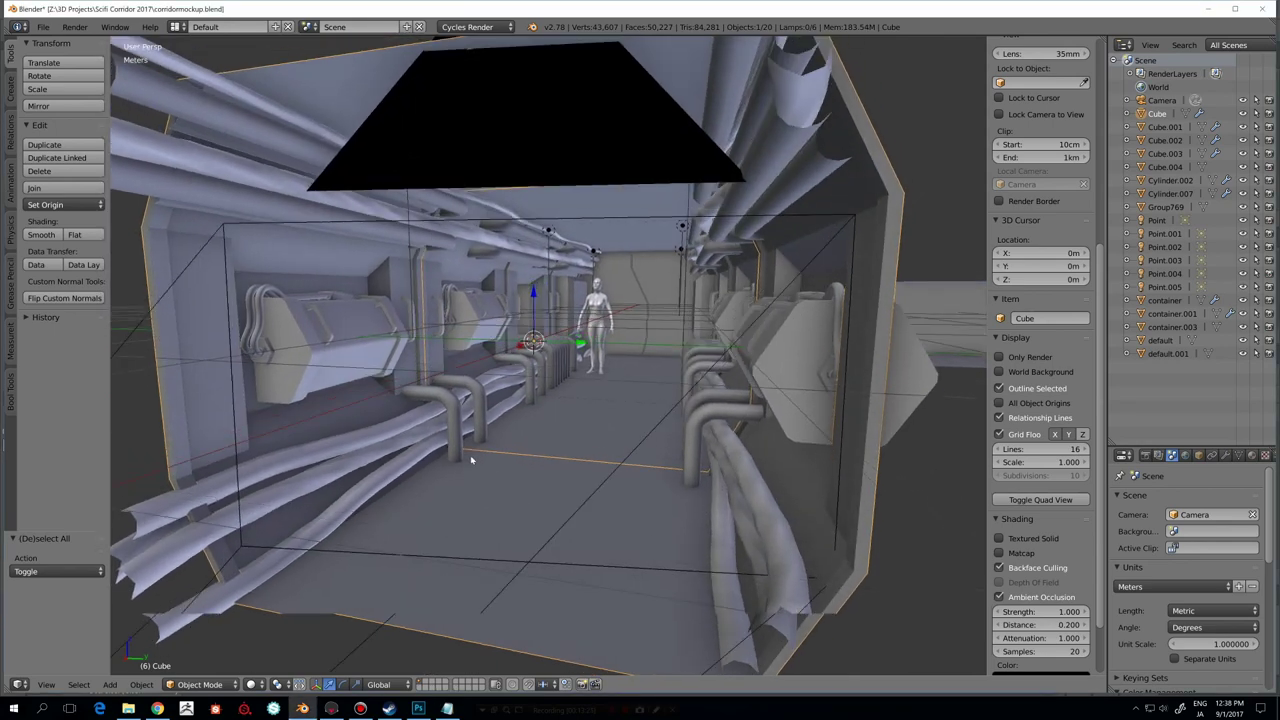
scroll(471, 459, up, 2)
scroll(469, 459, up, 1)
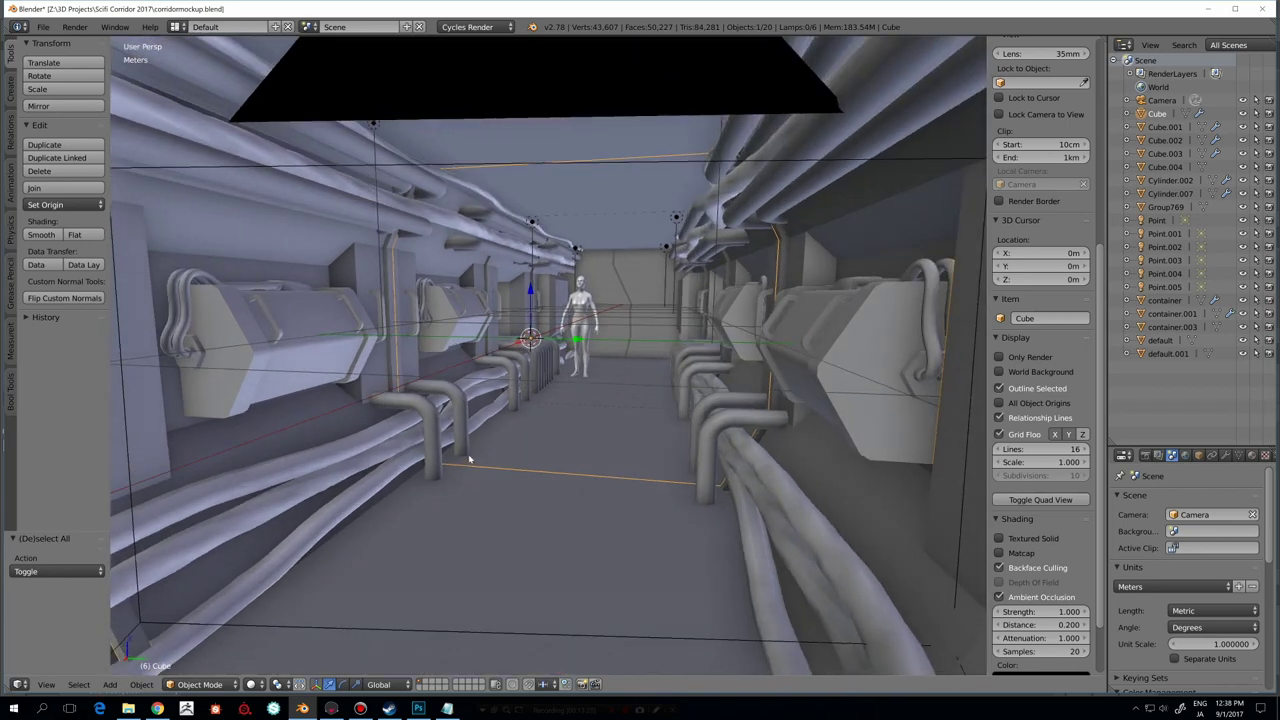
scroll(469, 459, down, 3)
scroll(486, 449, up, 2)
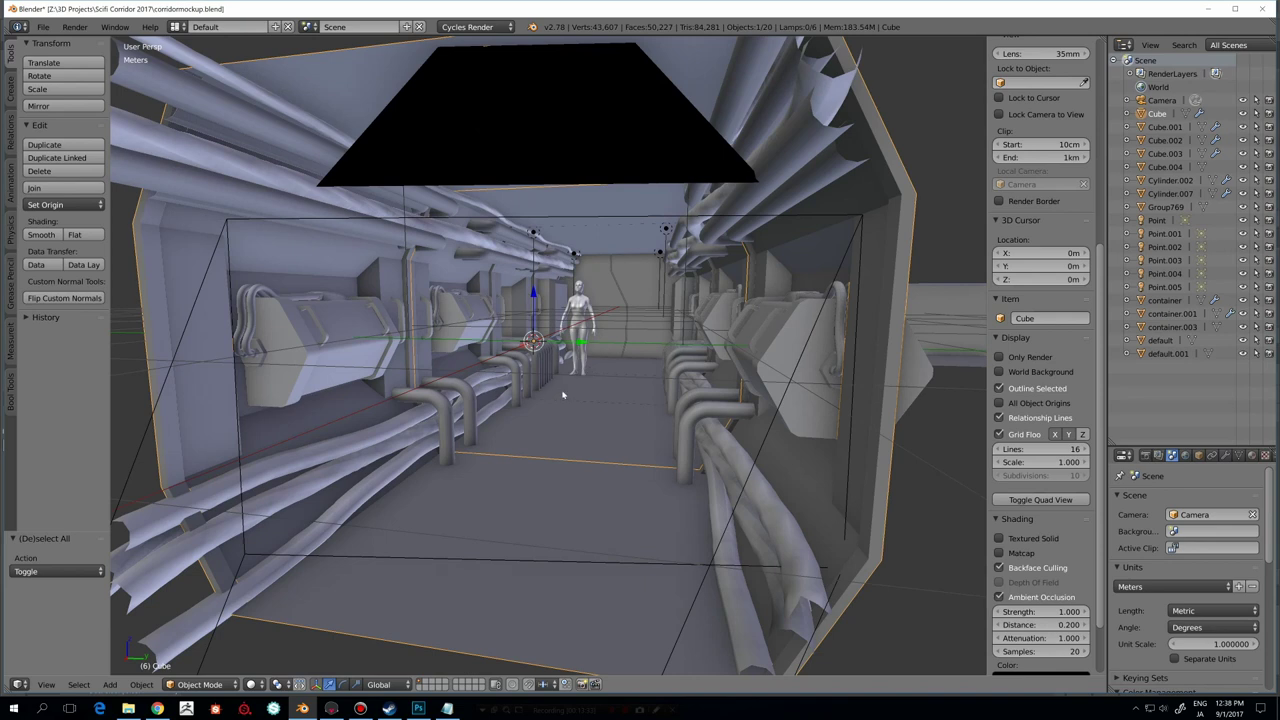
scroll(420, 472, up, 2)
scroll(379, 498, down, 2)
Switch to Photoshop, inspect the mockup1.png render at 200% and 100%, and compare it with the Notepad design goals
click(418, 708)
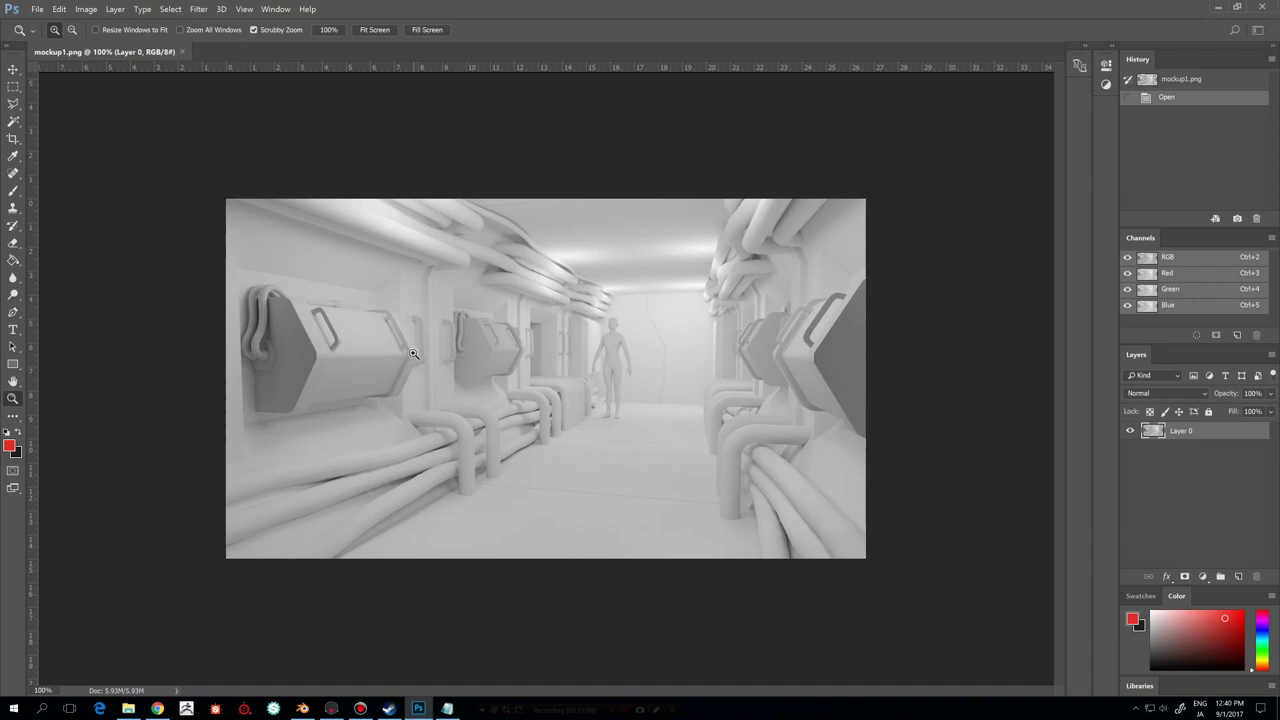
click(465, 341)
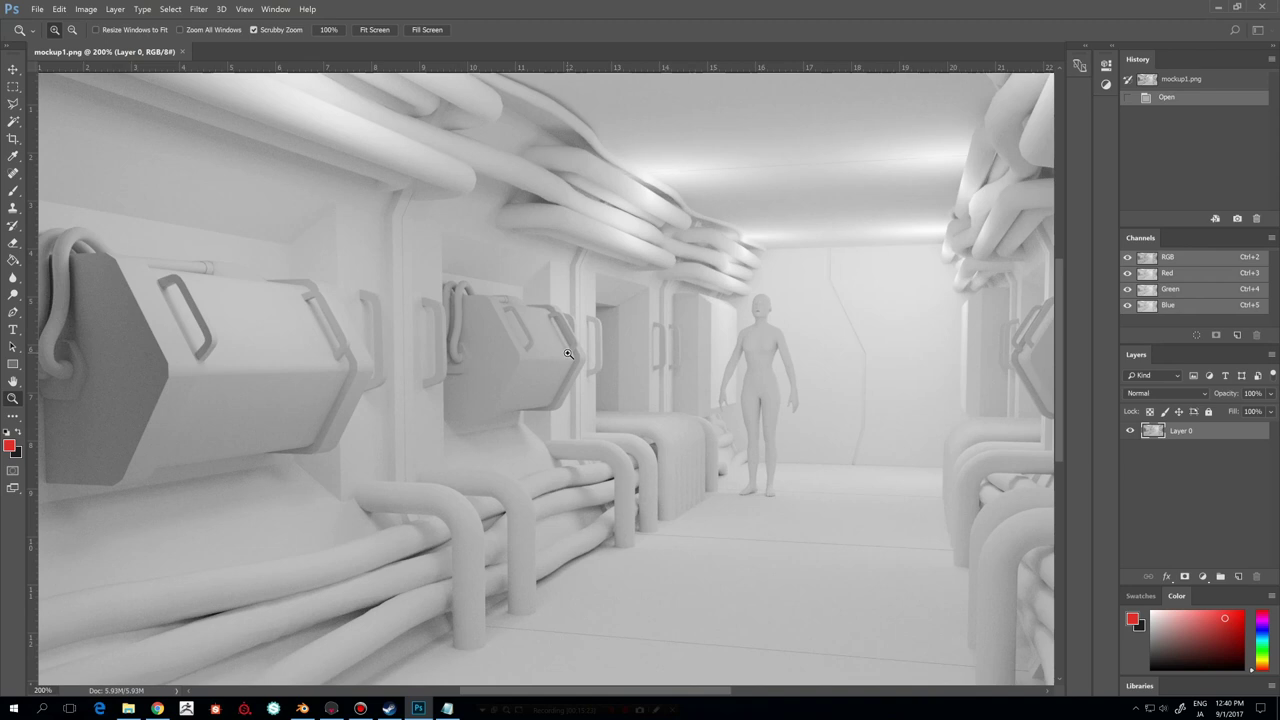
alt+click(567, 354)
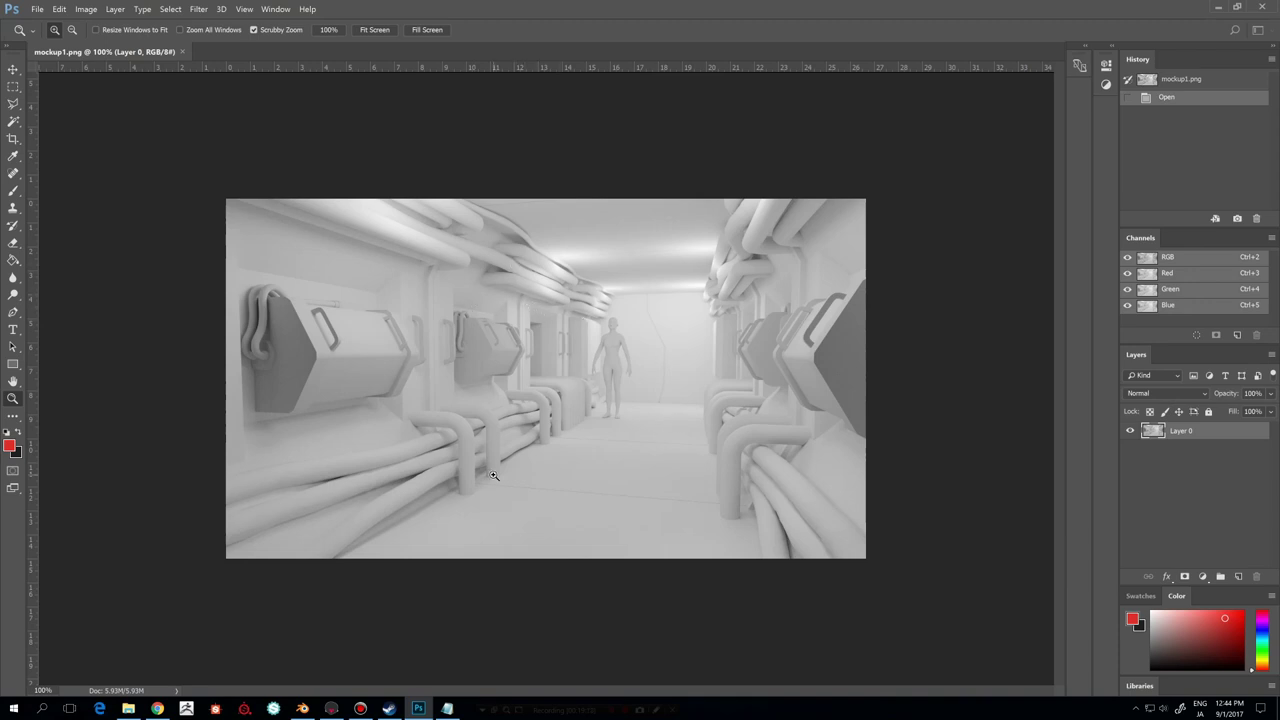
click(447, 708)
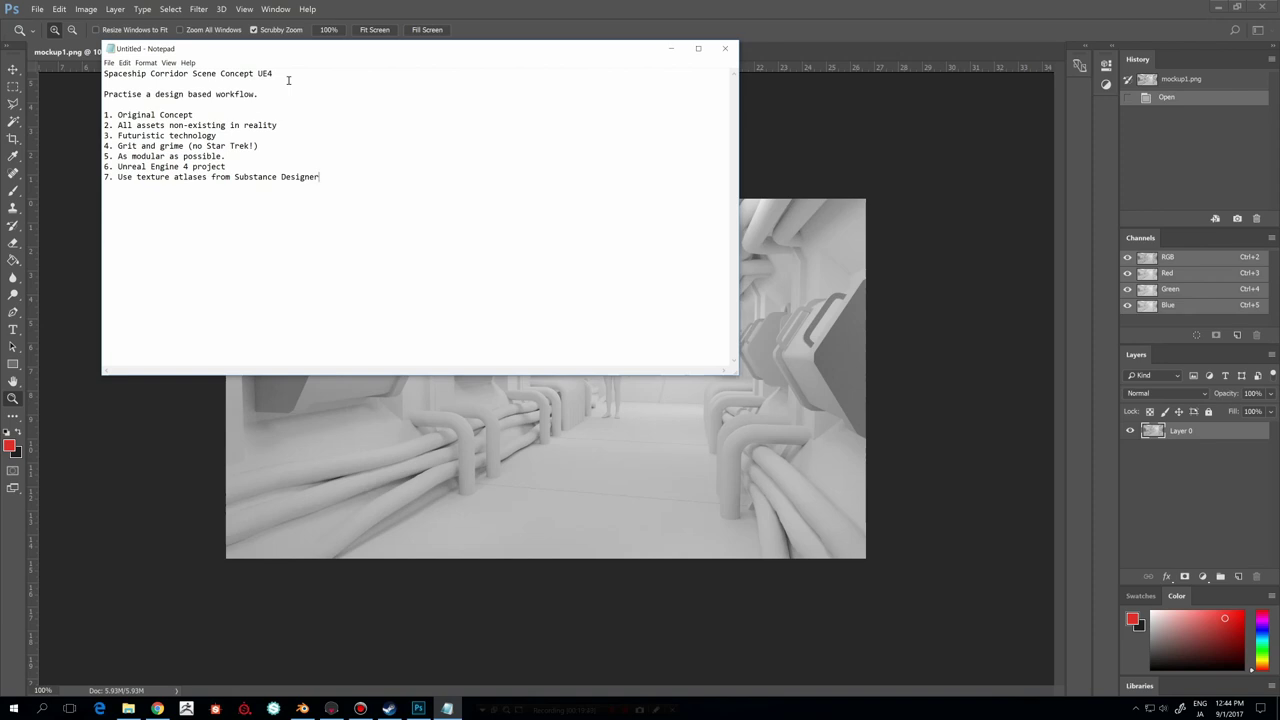
click(514, 448)
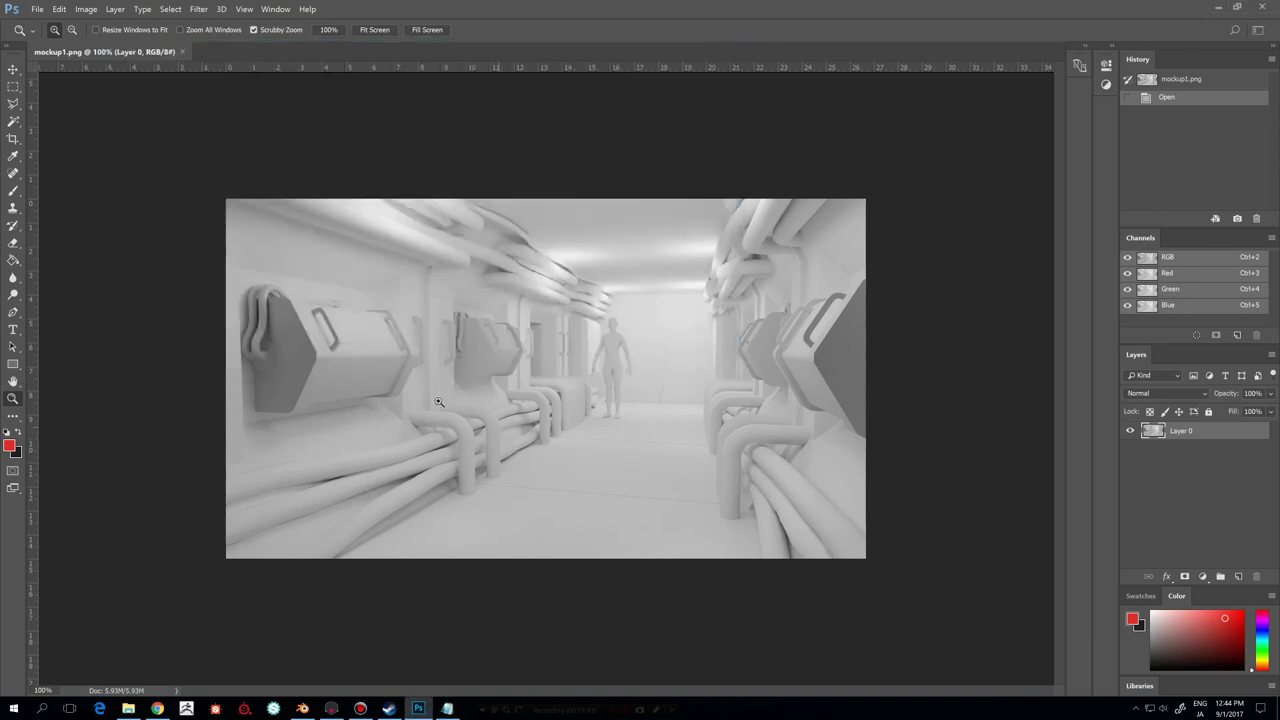